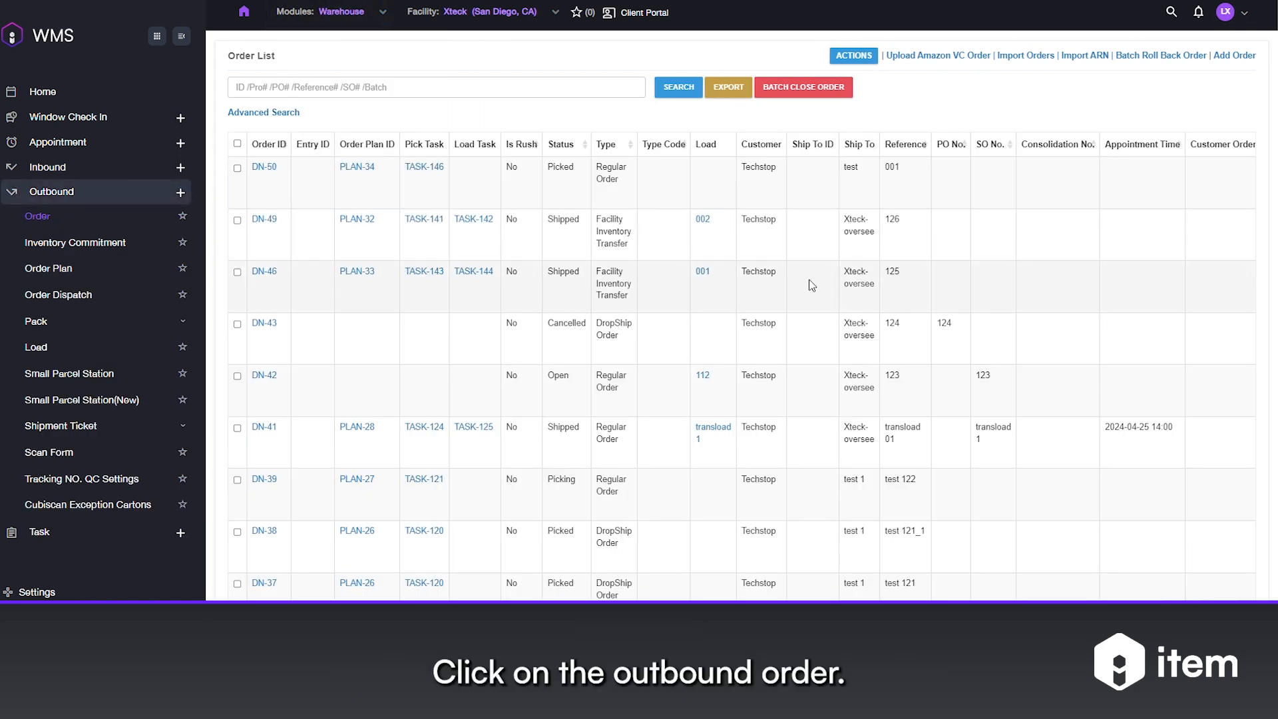
Start a new outbound order and set its order type to Regular Order.
click(1235, 56)
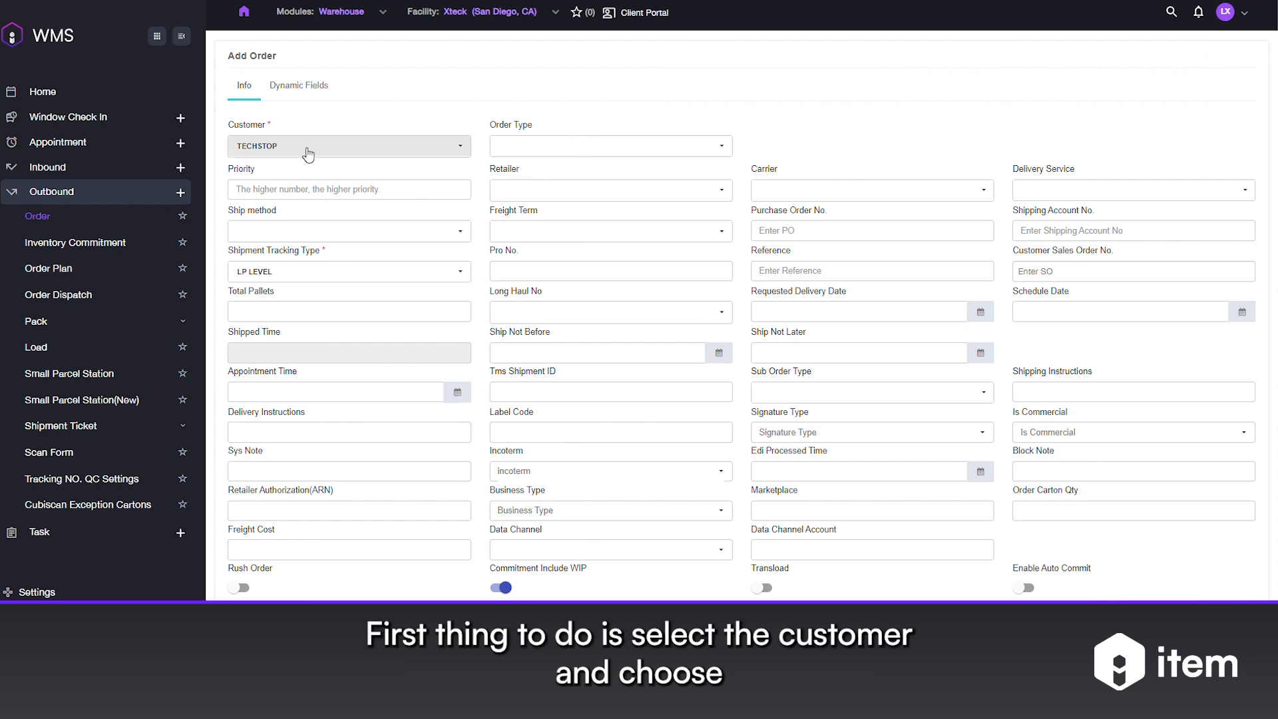
click(531, 141)
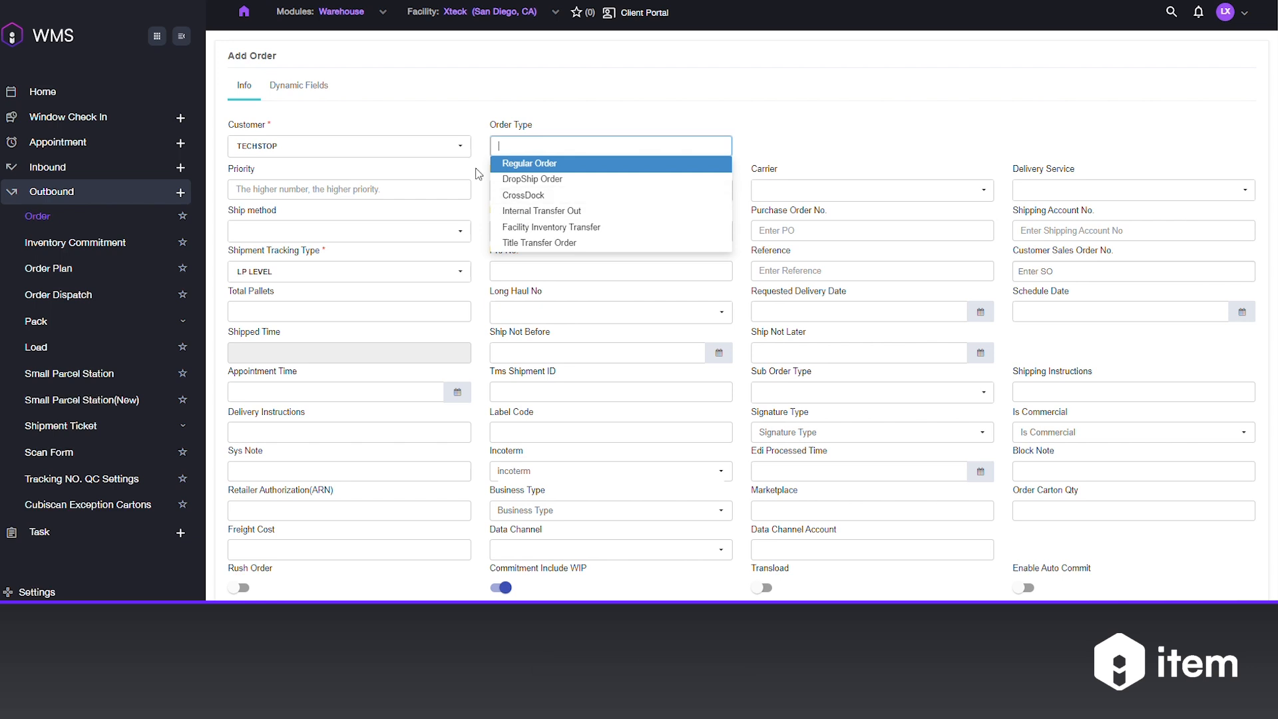
click(535, 164)
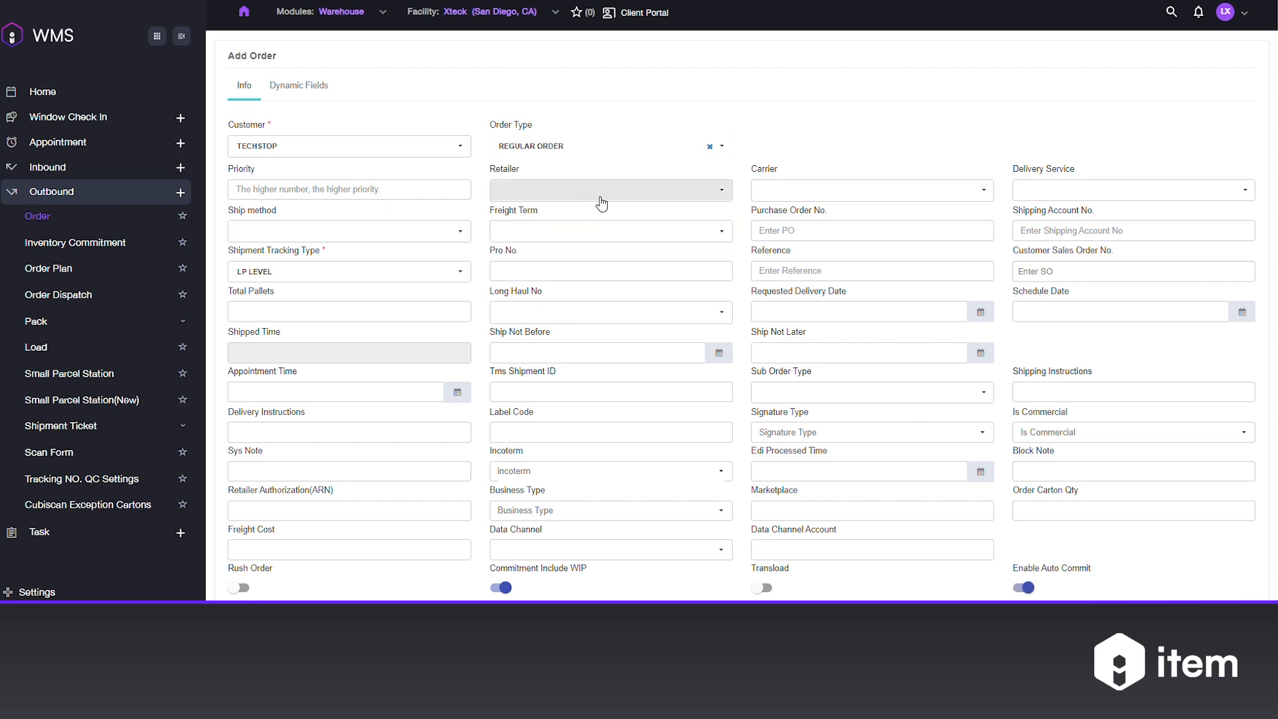
click(786, 192)
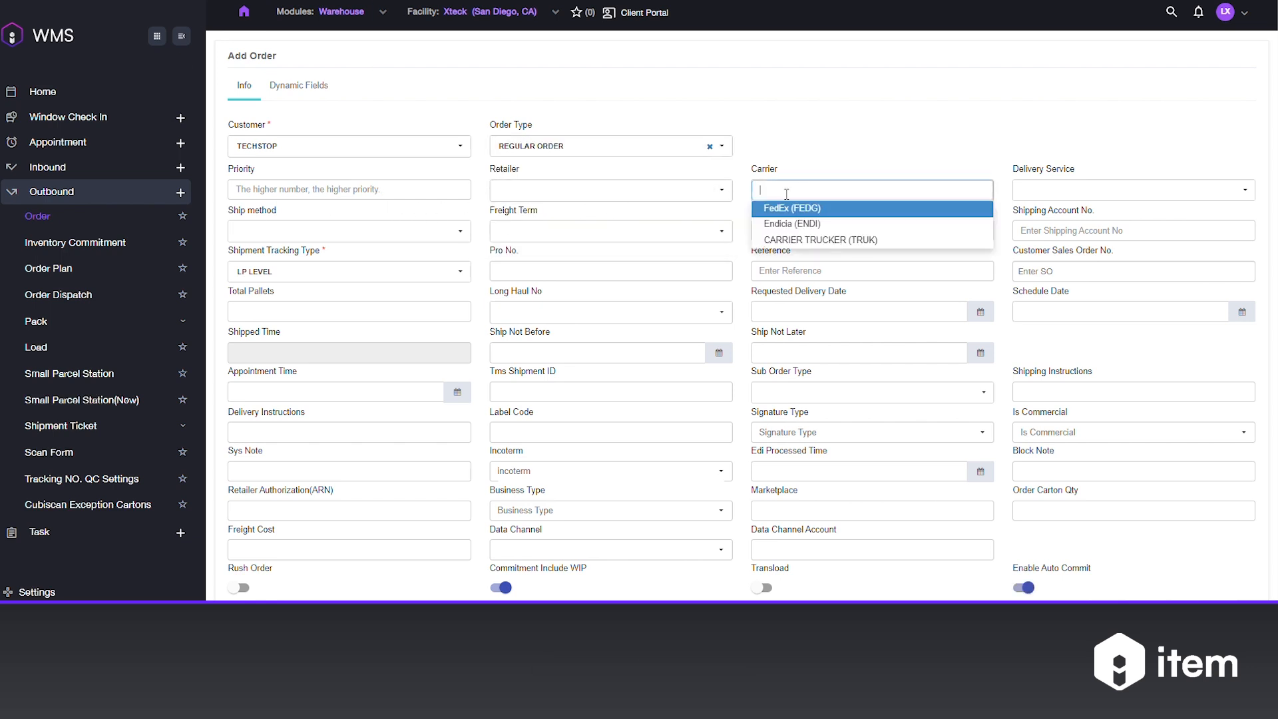
click(811, 241)
click(1040, 189)
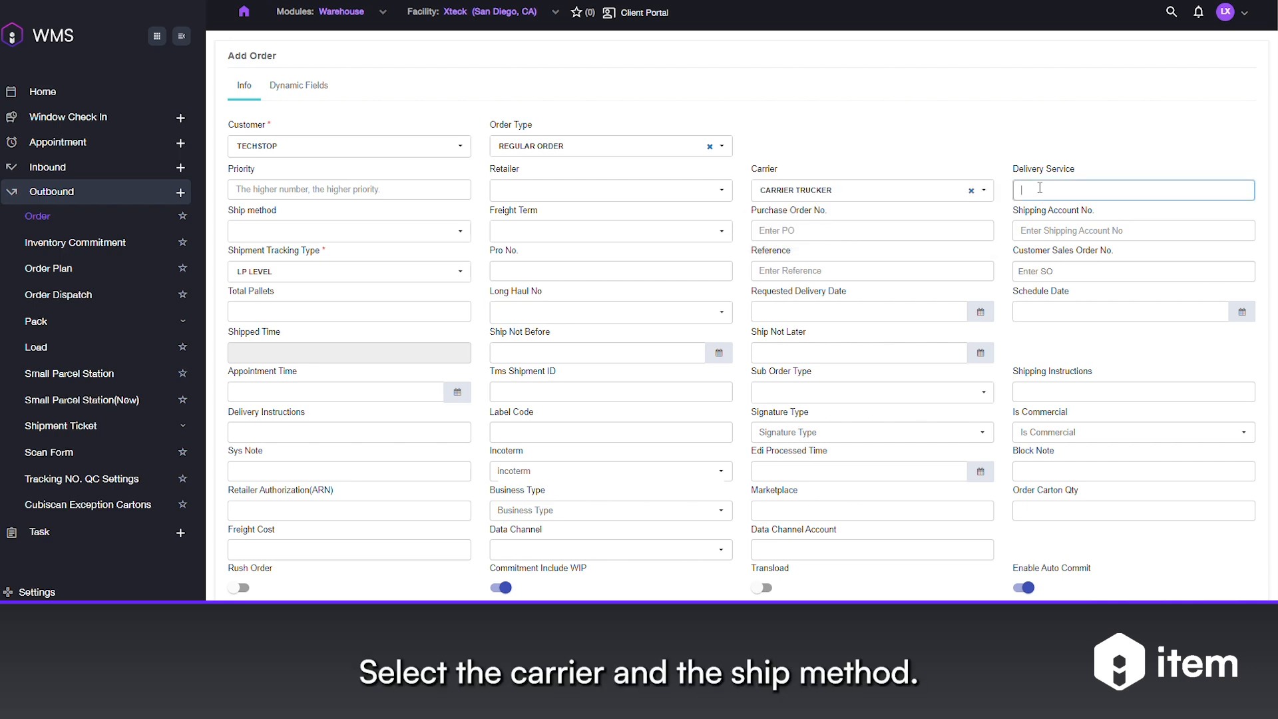
Set the order's carrier to FedEx with delivery service FedEx_Ground, keeping Small Parcel as the ship method.
click(893, 193)
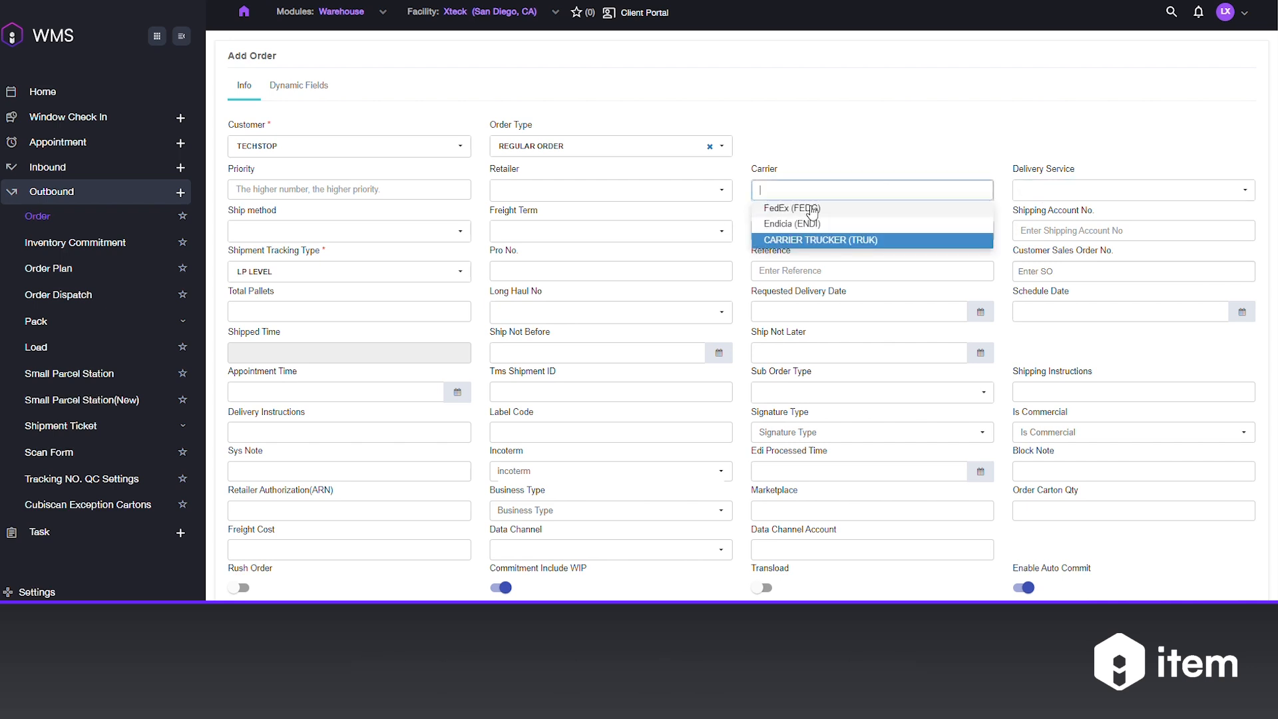
click(792, 209)
click(1023, 192)
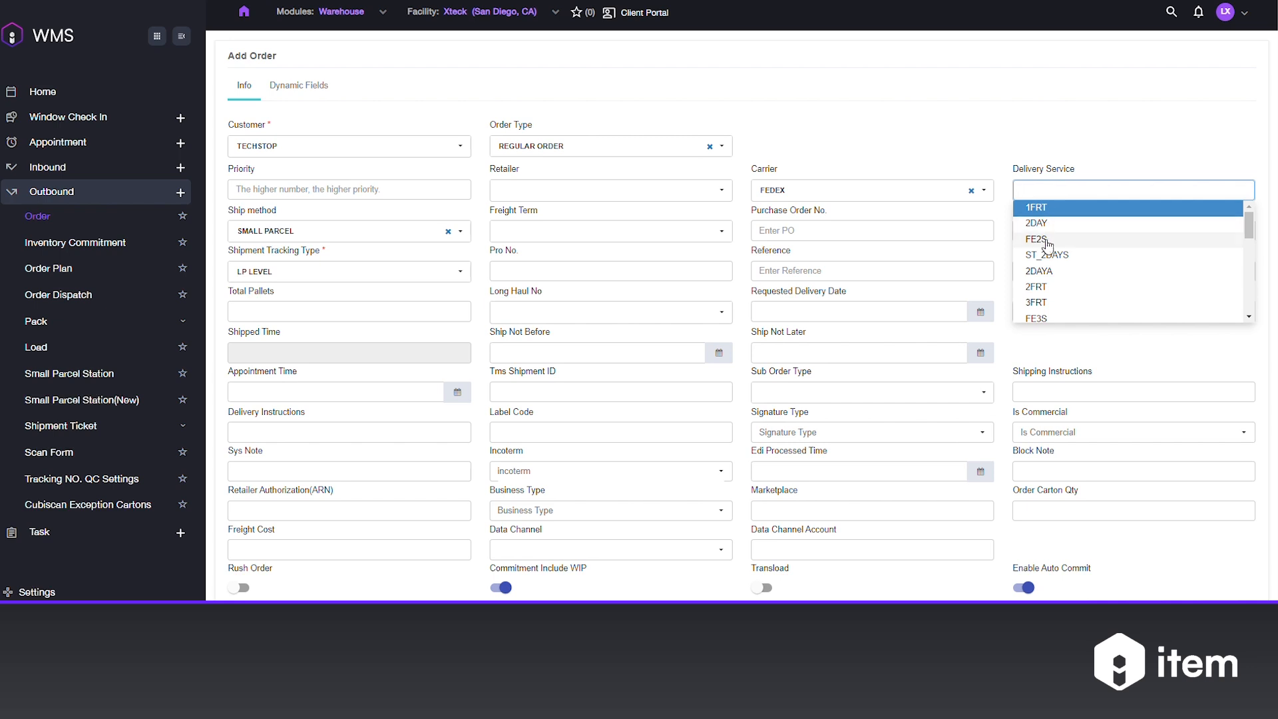
text(grou)
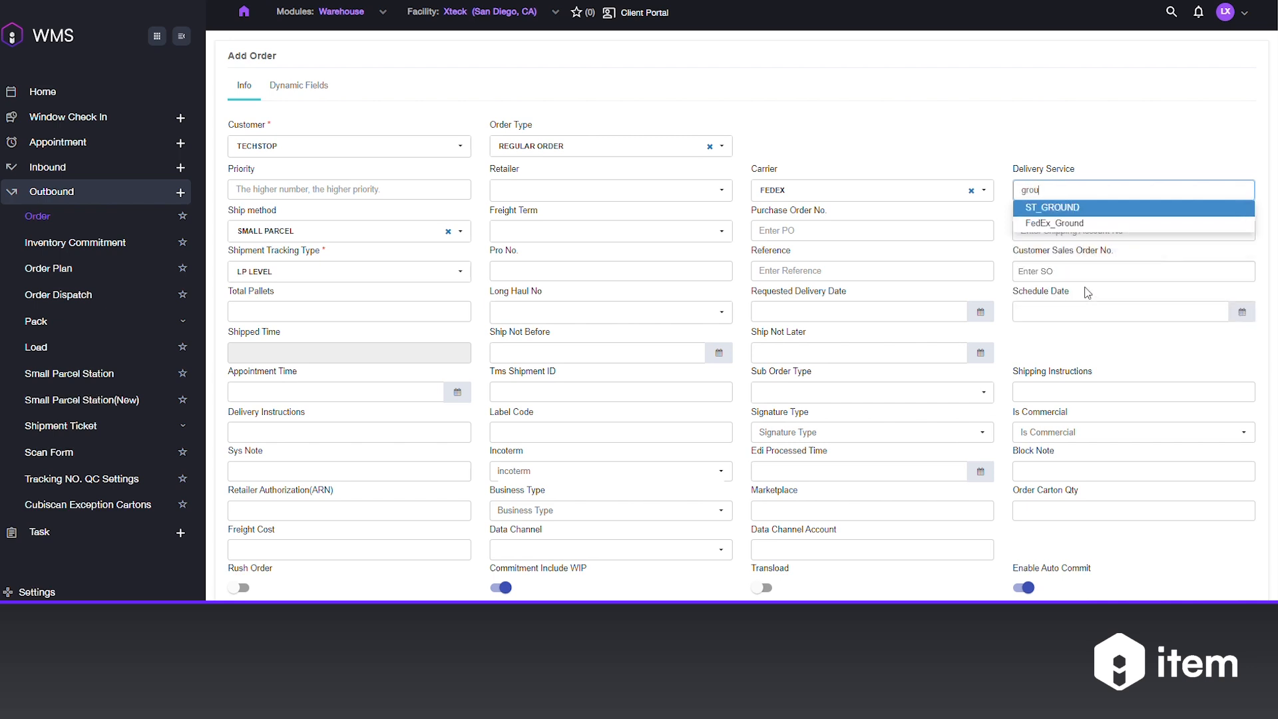
click(1066, 224)
click(371, 234)
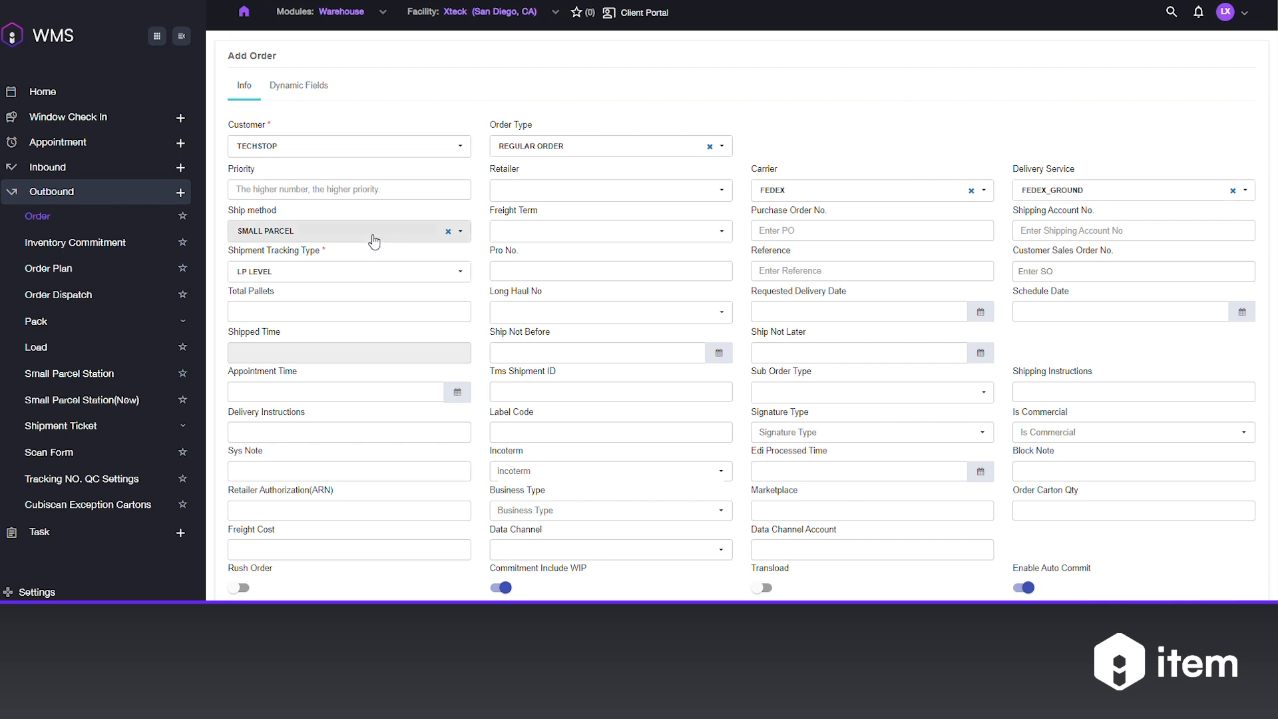
click(328, 249)
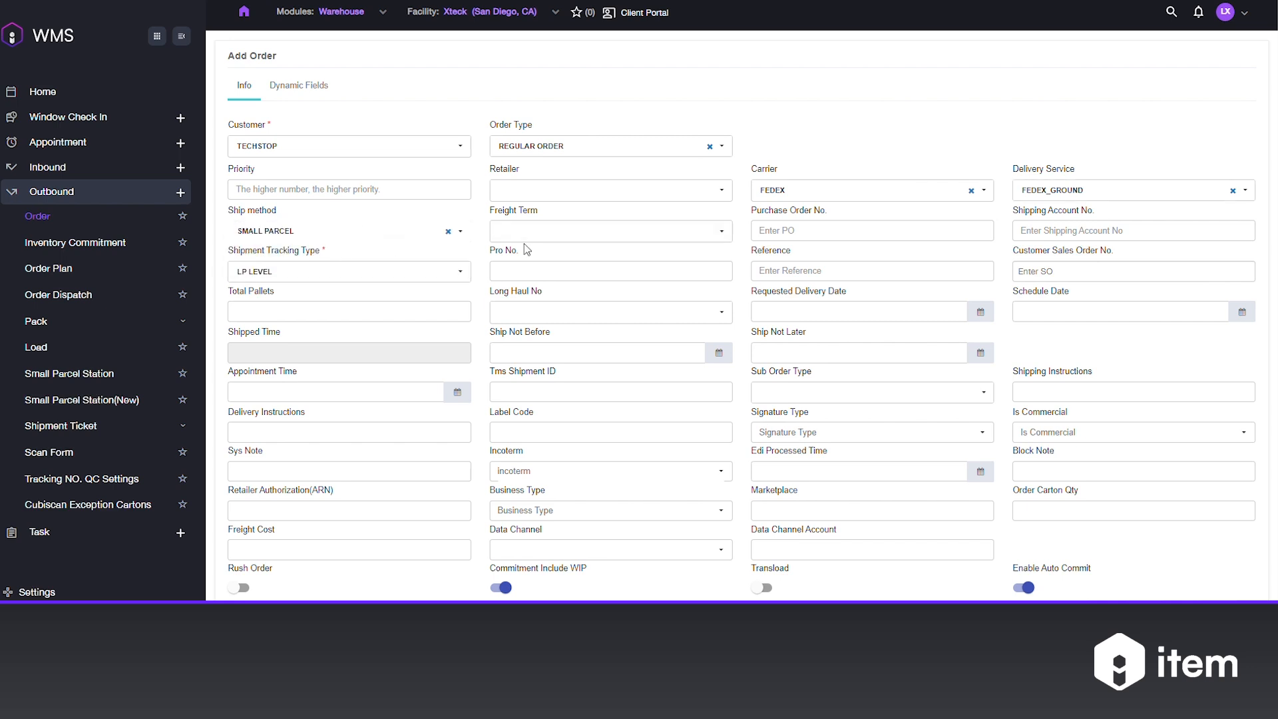
Set the freight term to Prepaid and enter 002 as the order's reference.
click(588, 231)
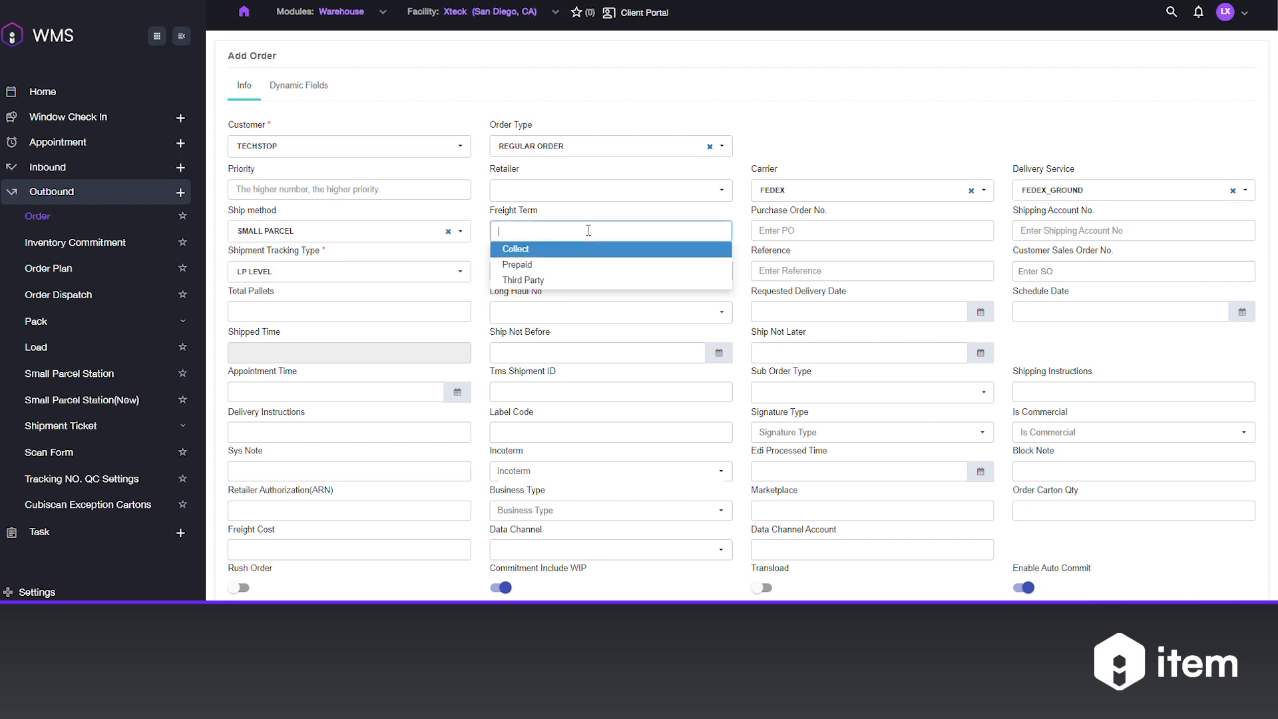
click(545, 267)
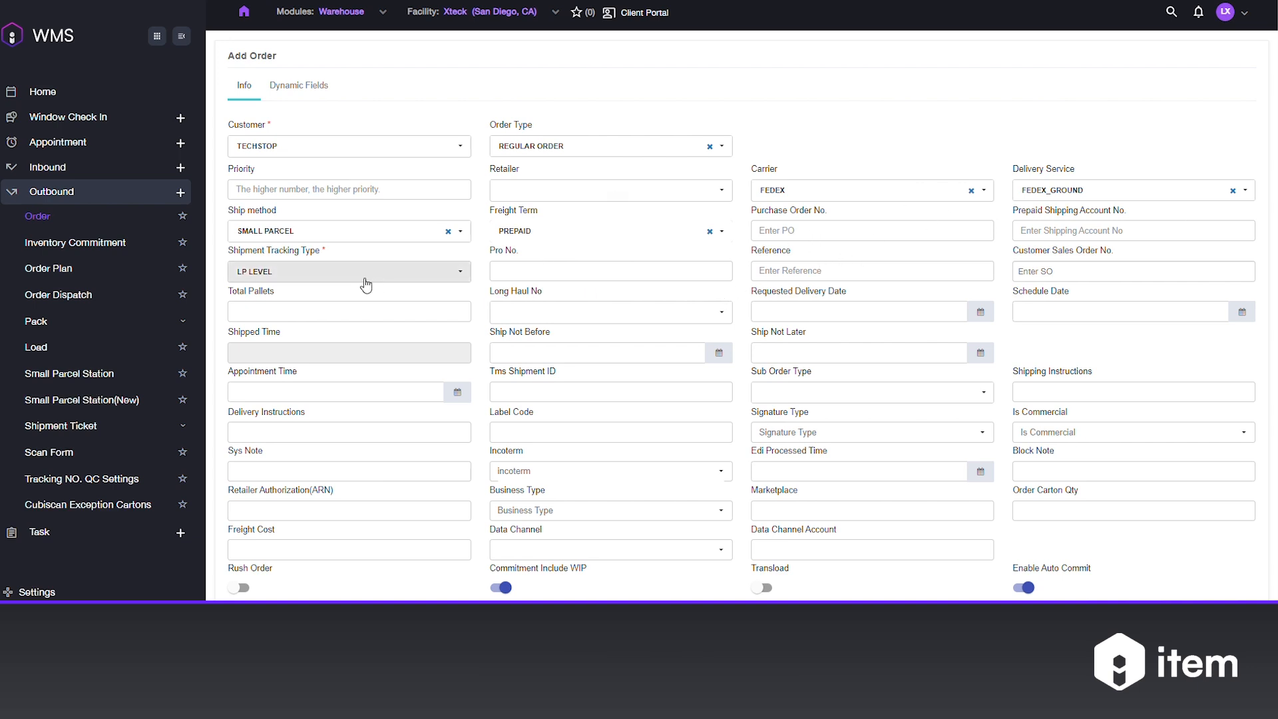
click(872, 273)
text(002)
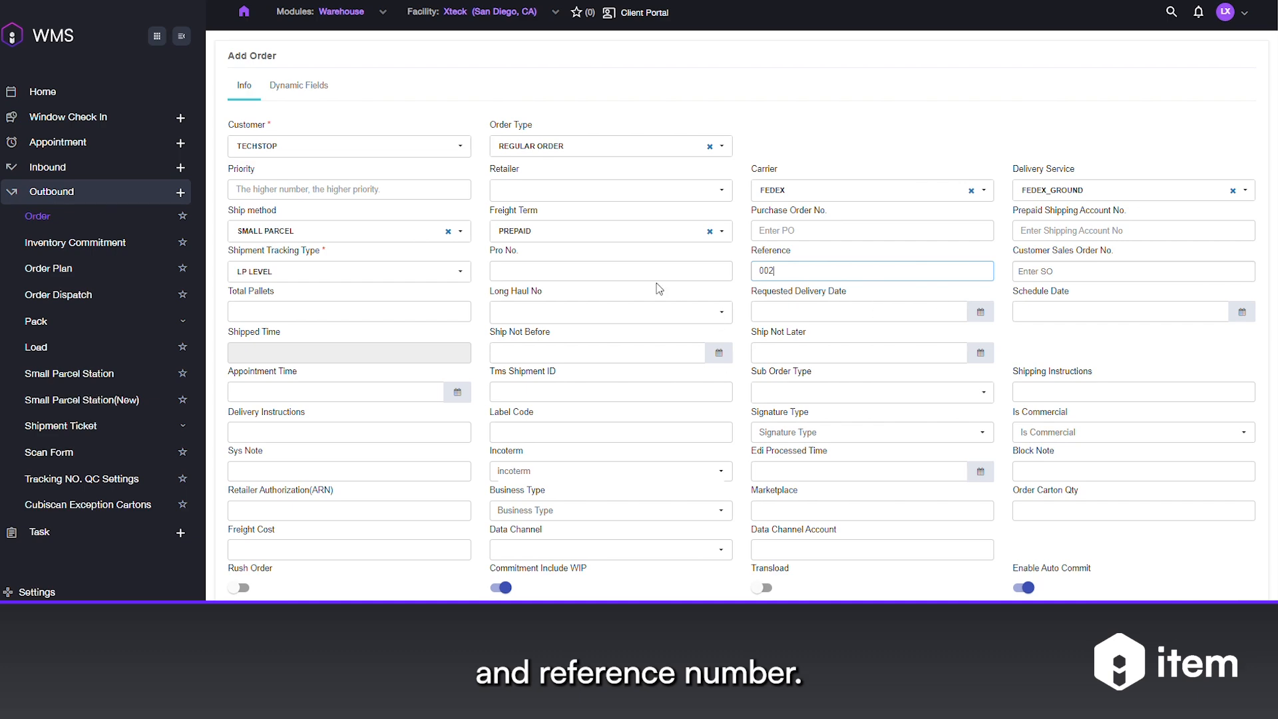
Fill in the Ship To address with the name test, a street address and the contact test, and try to save it.
scroll(485, 428, down, 1)
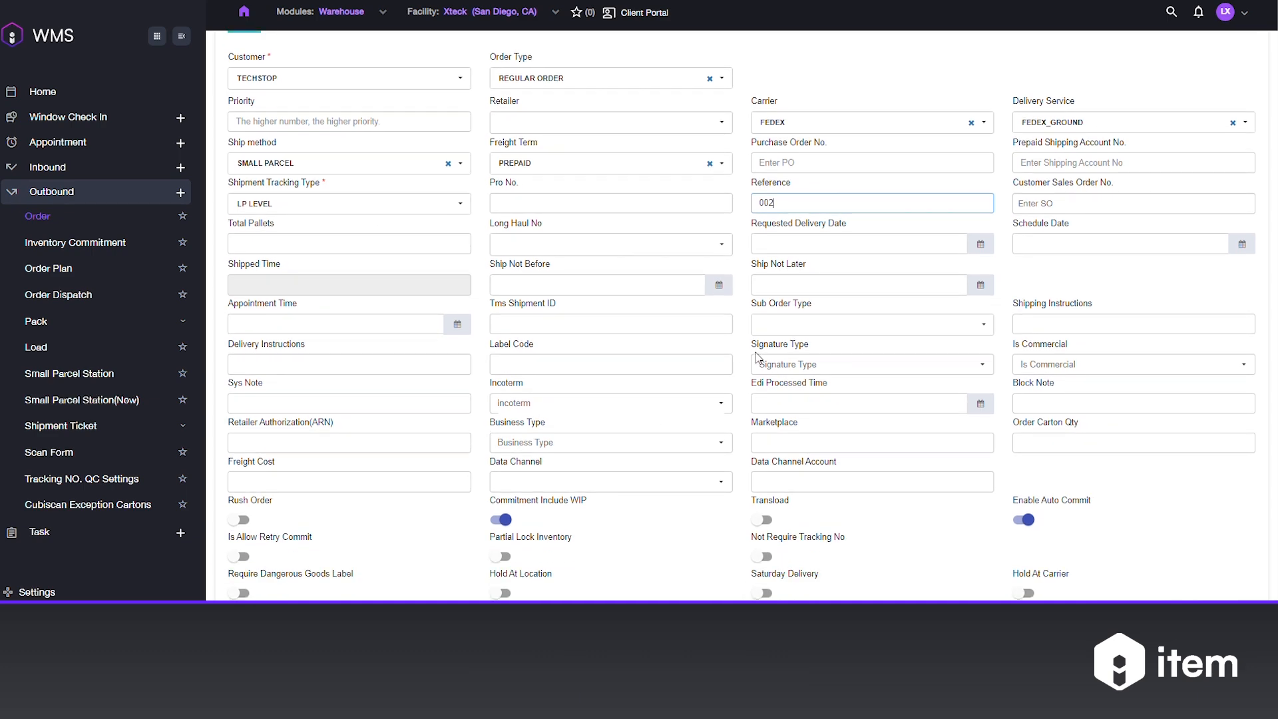
scroll(469, 373, down, 6)
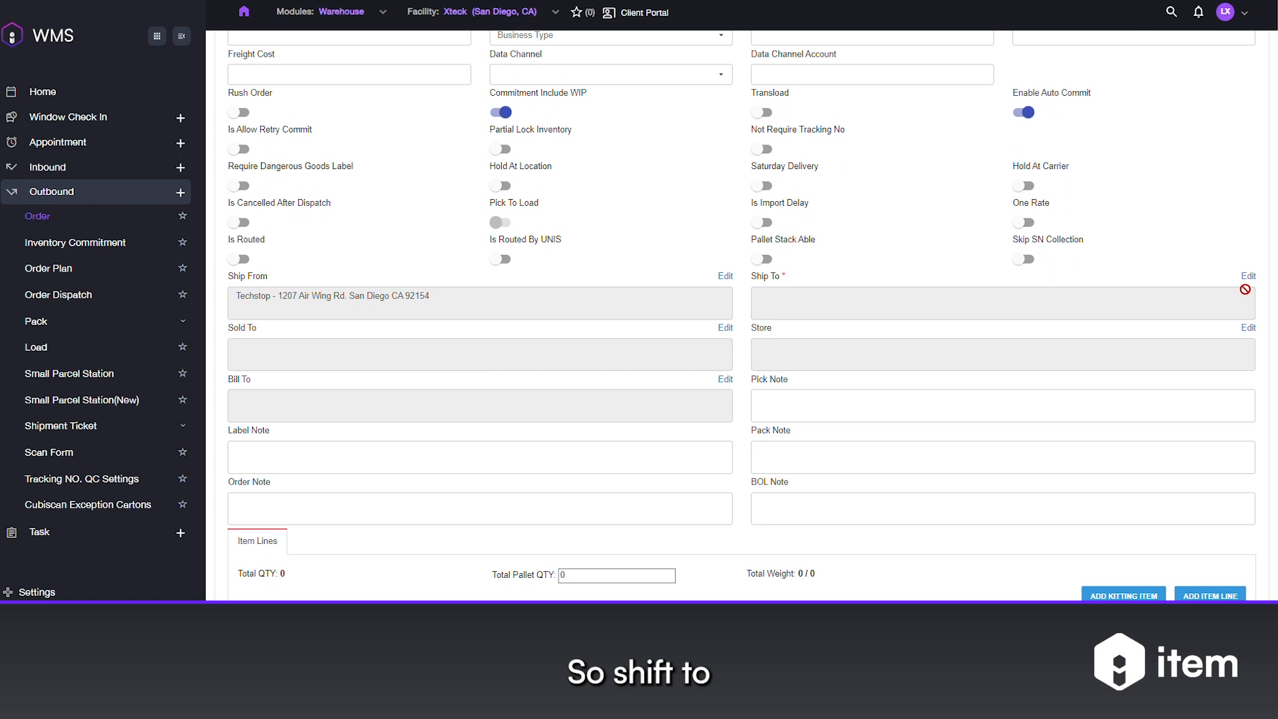
click(1249, 278)
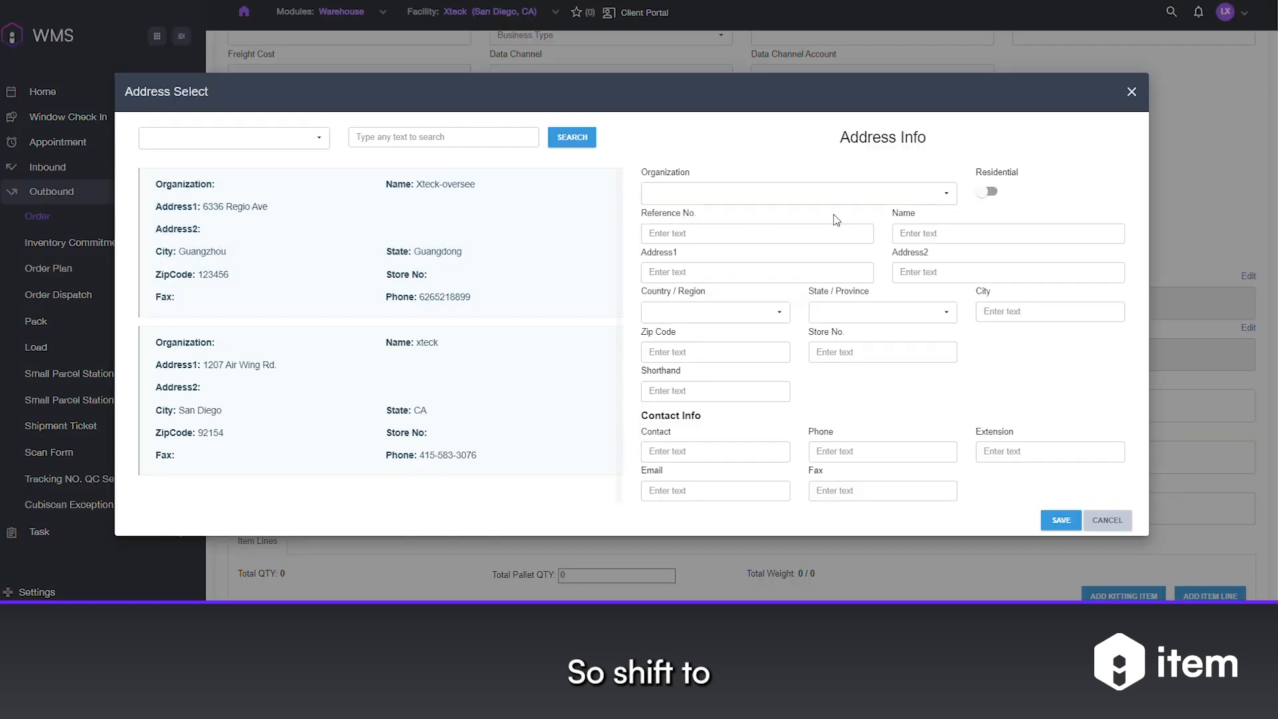
click(962, 236)
text(test)
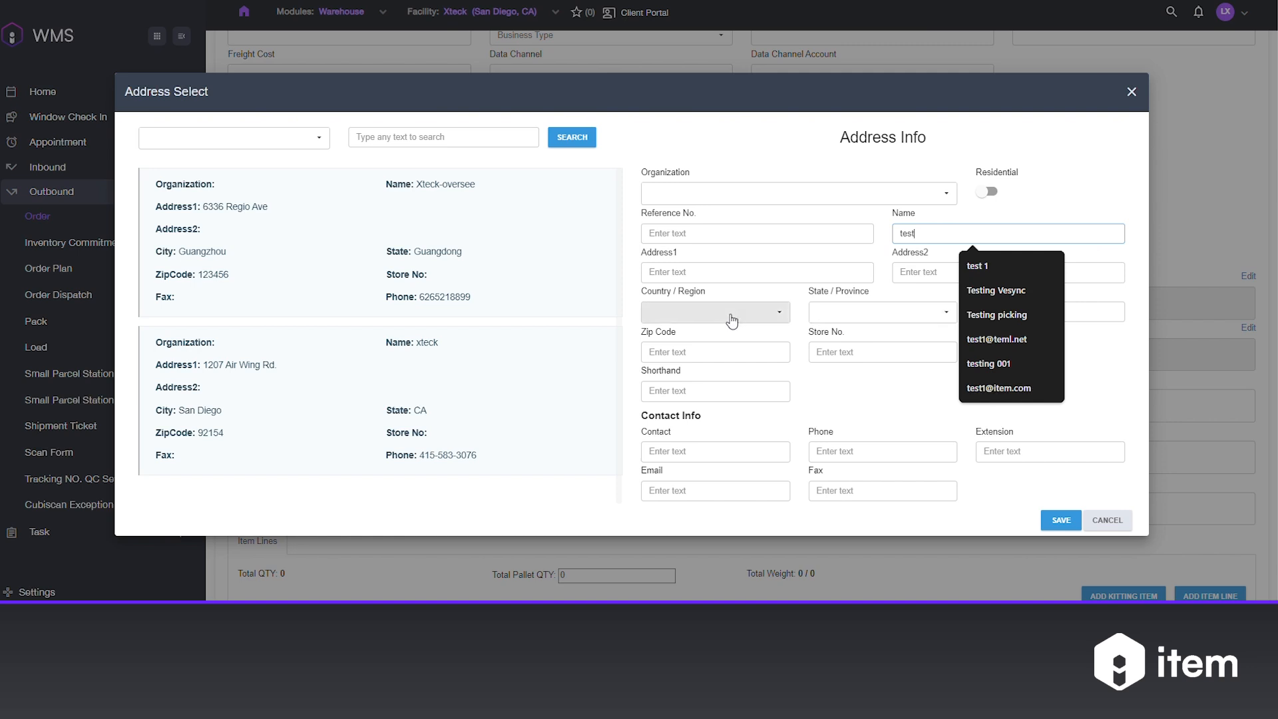
click(727, 272)
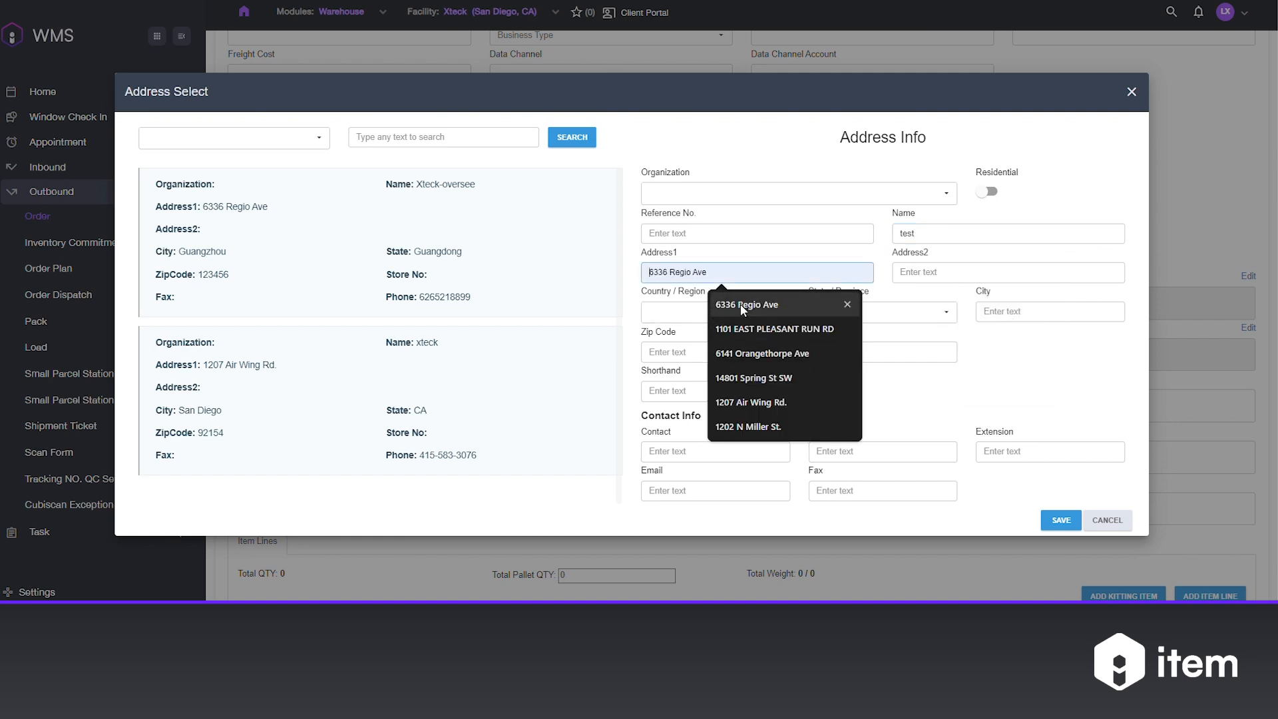
click(740, 304)
click(729, 451)
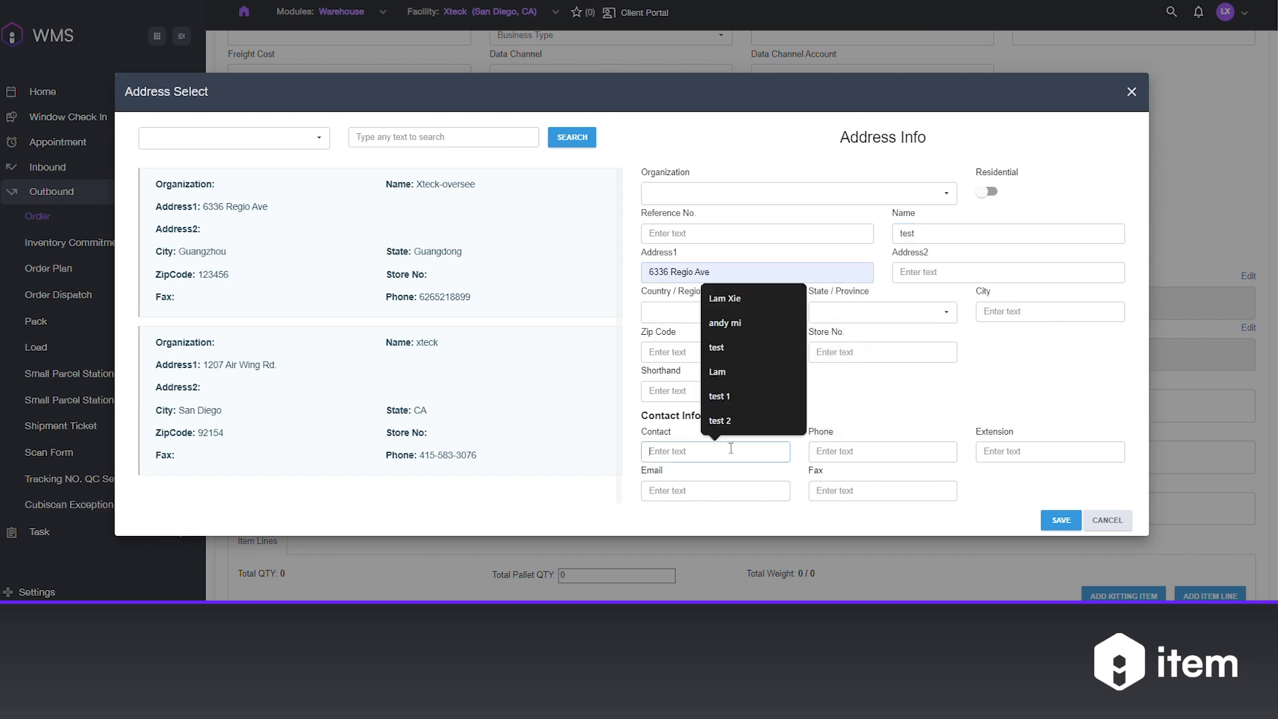
click(741, 349)
click(1062, 523)
Complete the Ship To address with country United States, state California, the city and the zip code, and save it.
click(728, 312)
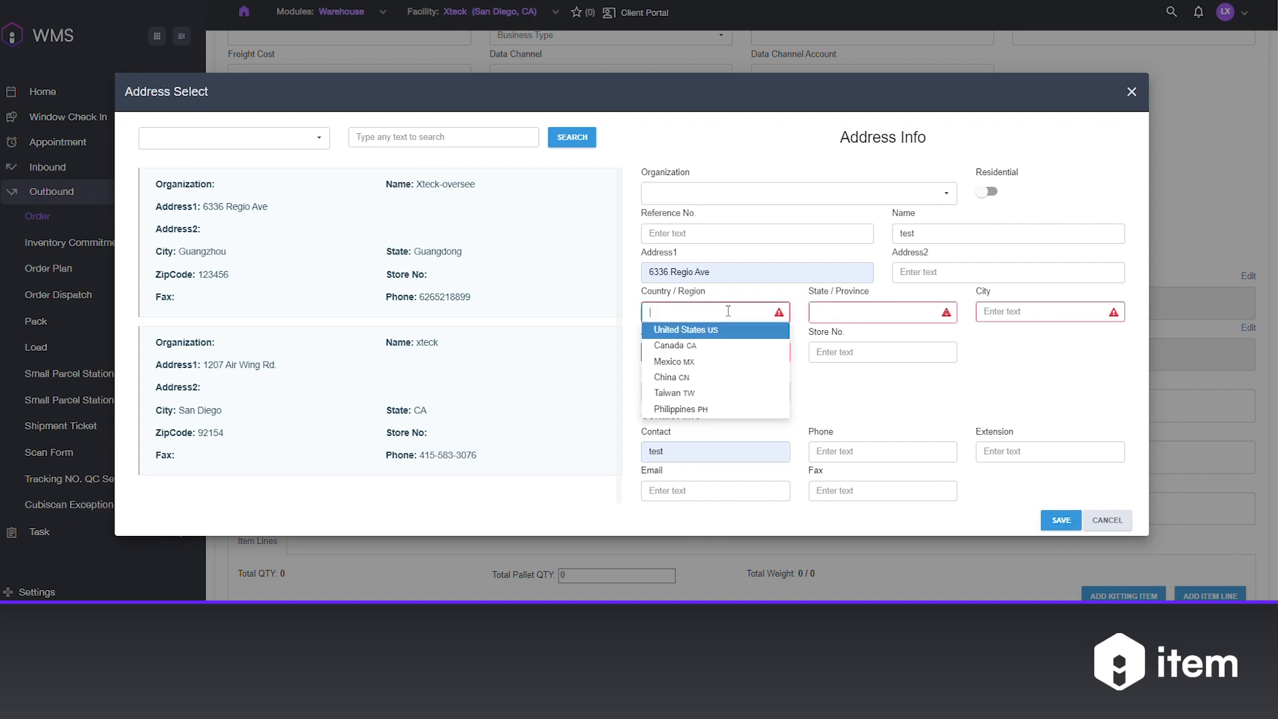
click(707, 330)
click(846, 313)
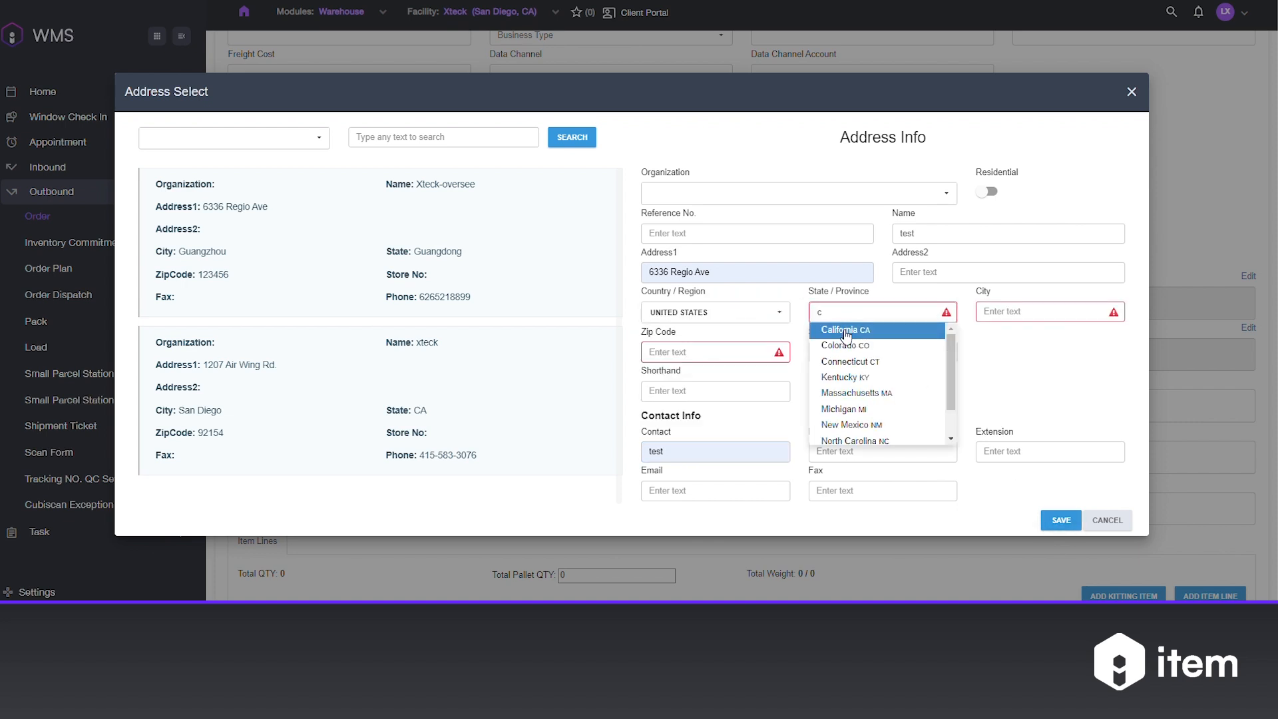
click(847, 329)
click(990, 310)
click(1074, 344)
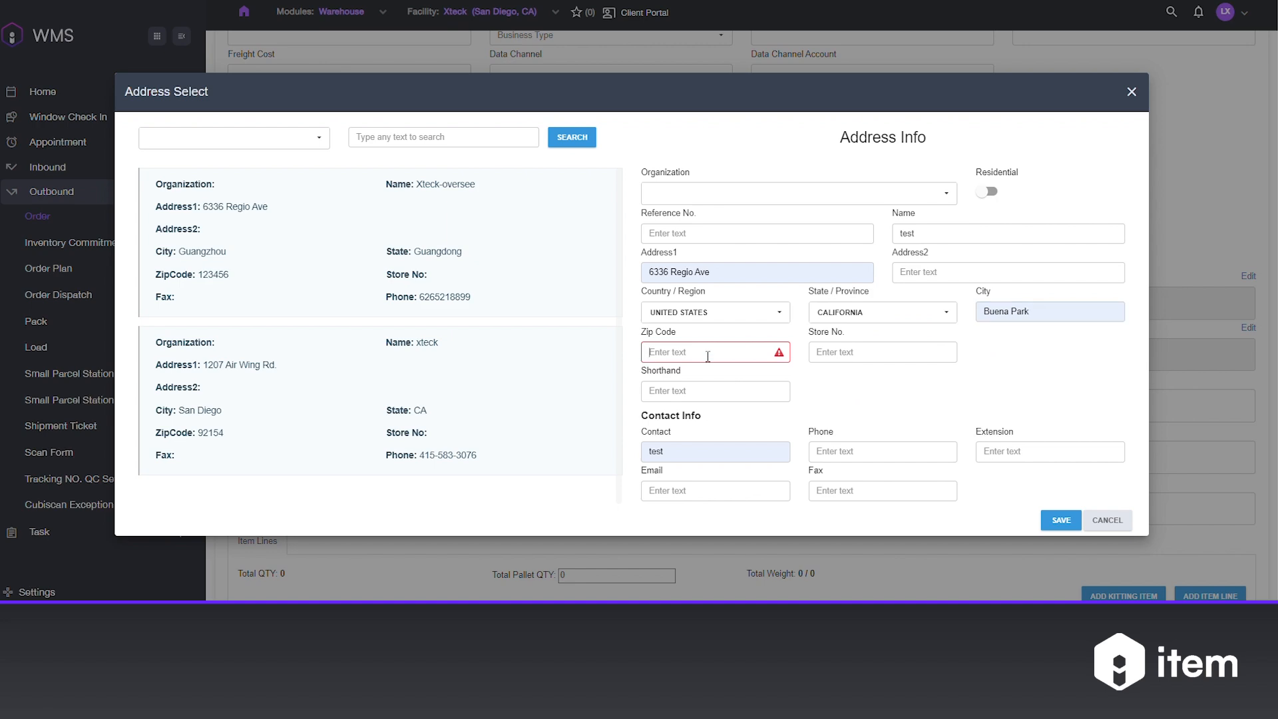
click(712, 353)
click(727, 392)
click(1062, 520)
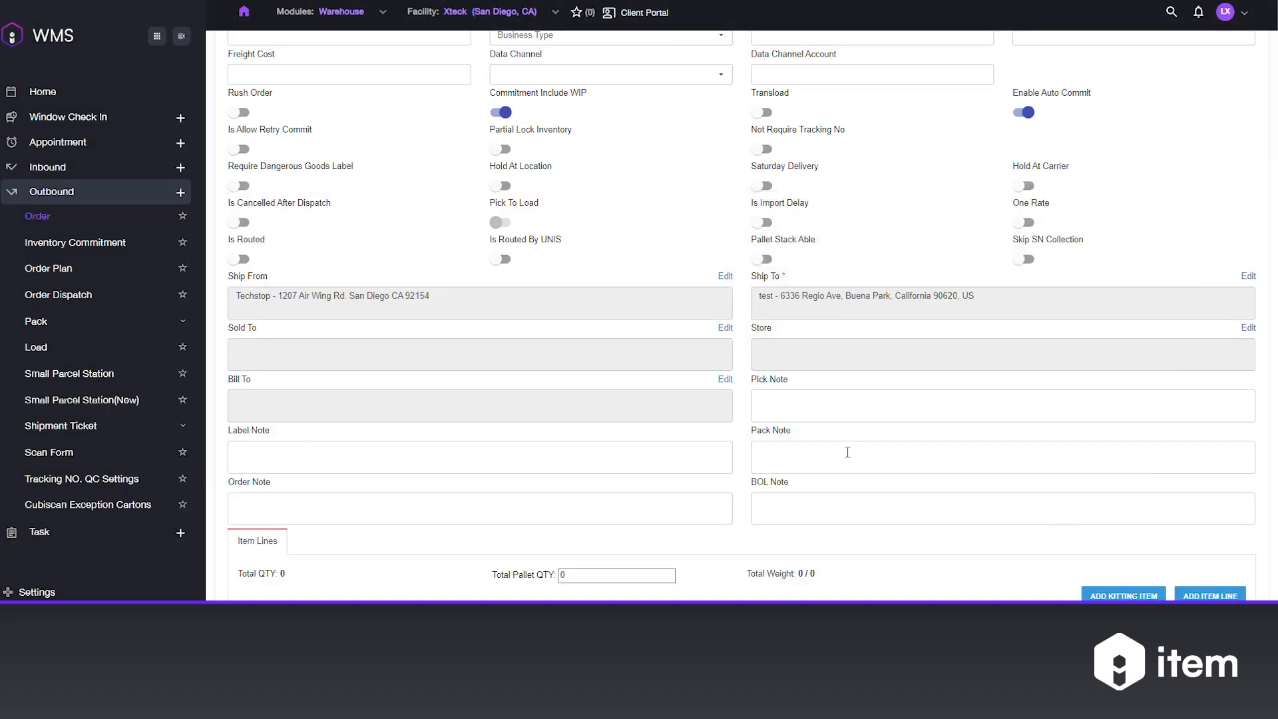
Add an item line to the order for the mini soccer ball with title Techstop.
scroll(848, 459, down, 2)
scroll(848, 460, down, 1)
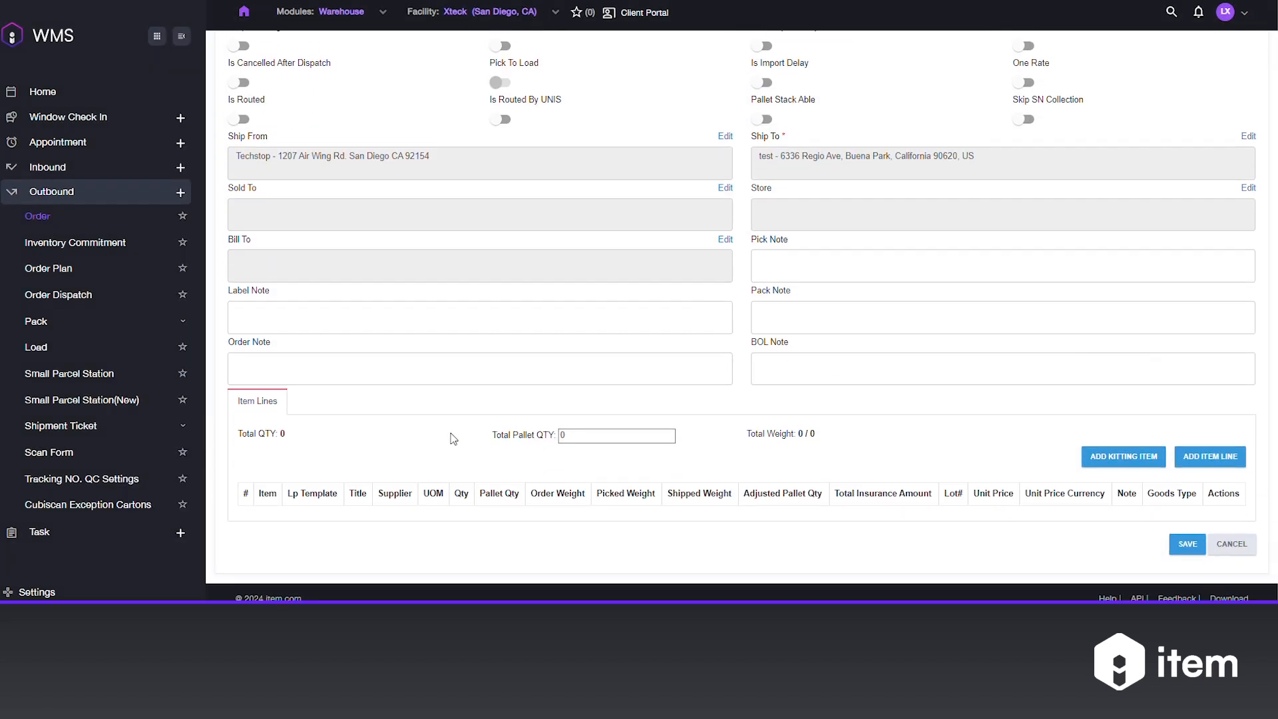
click(1208, 458)
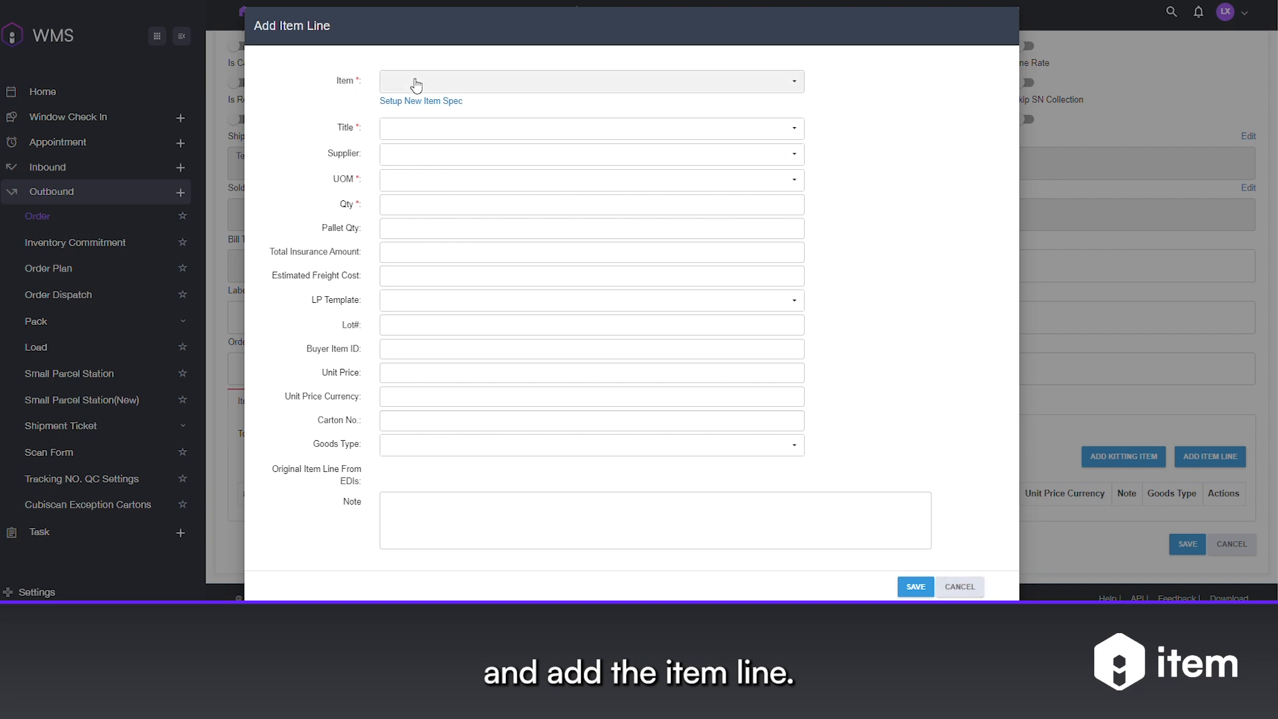
click(416, 84)
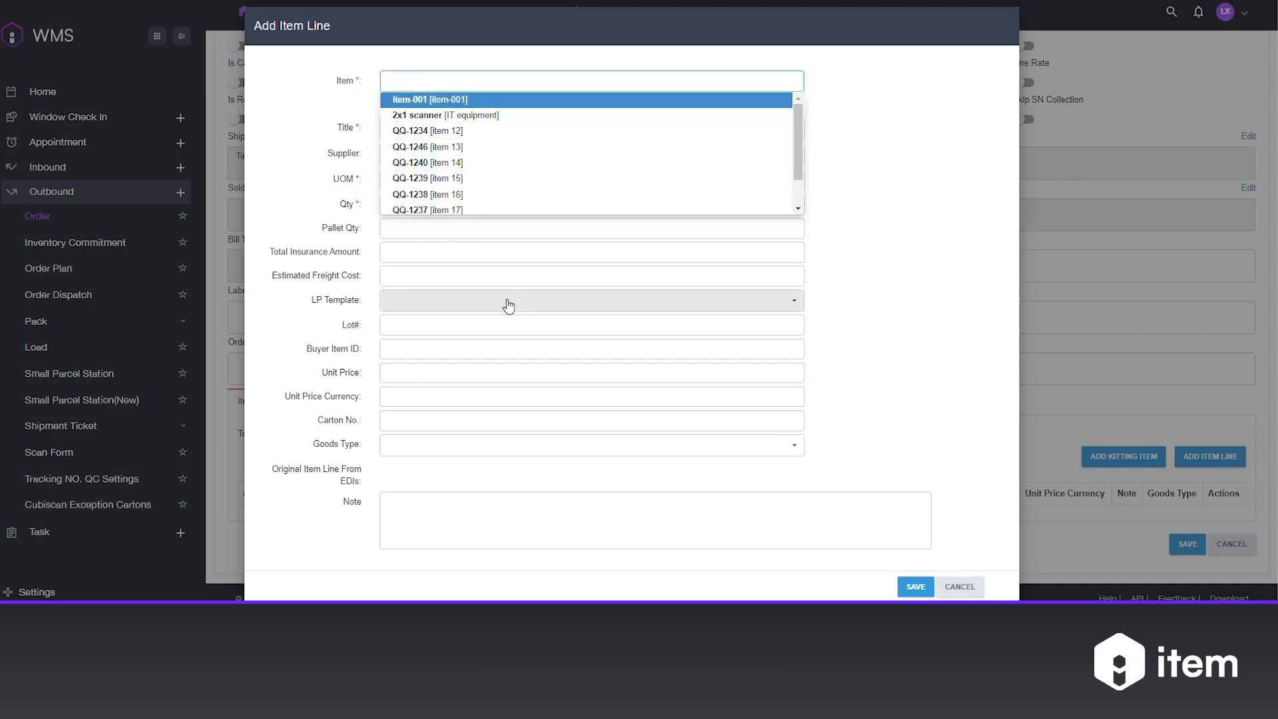
text(min)
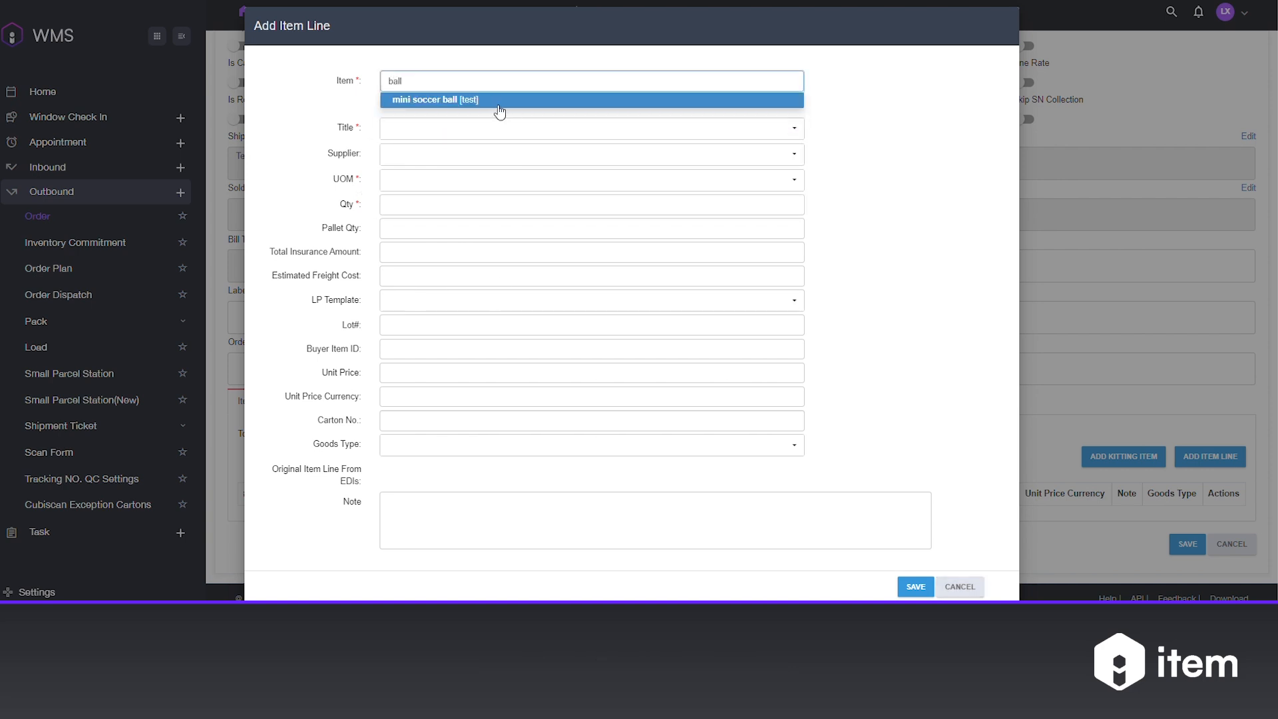
click(486, 102)
click(417, 120)
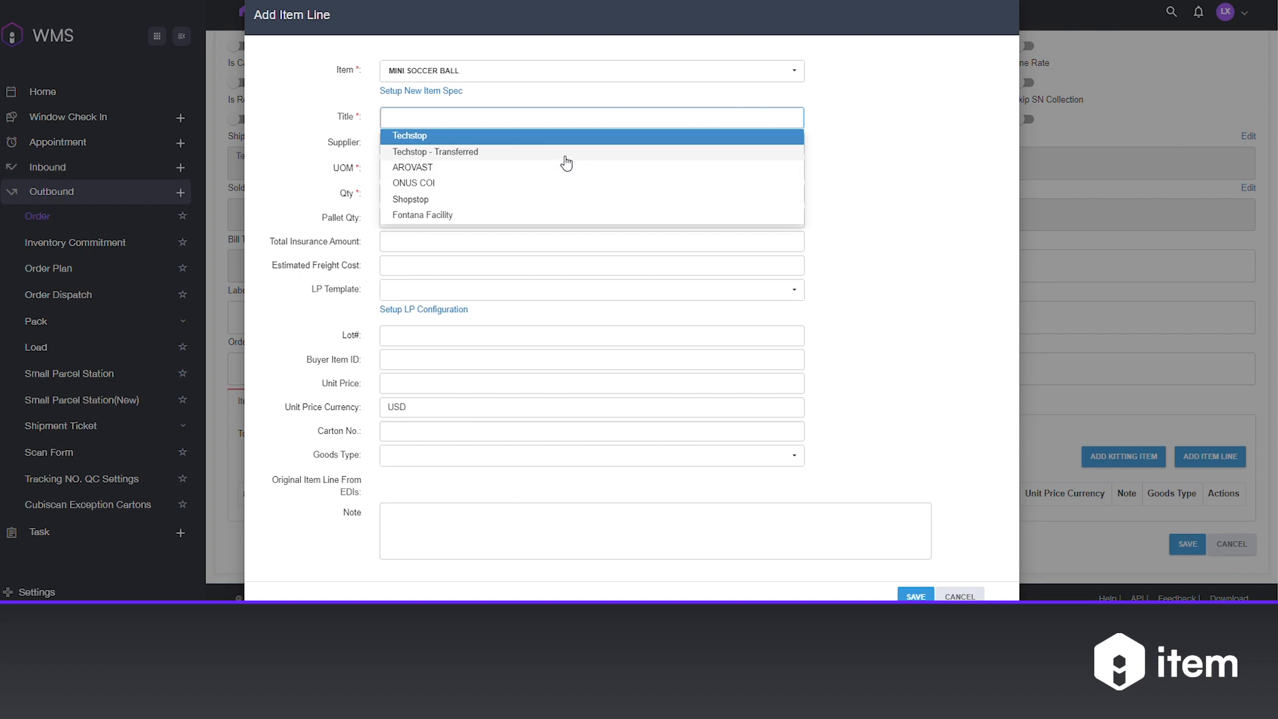
click(516, 136)
Set the item line's quantity to 10 and goods type to GOOD, and save the line.
click(403, 195)
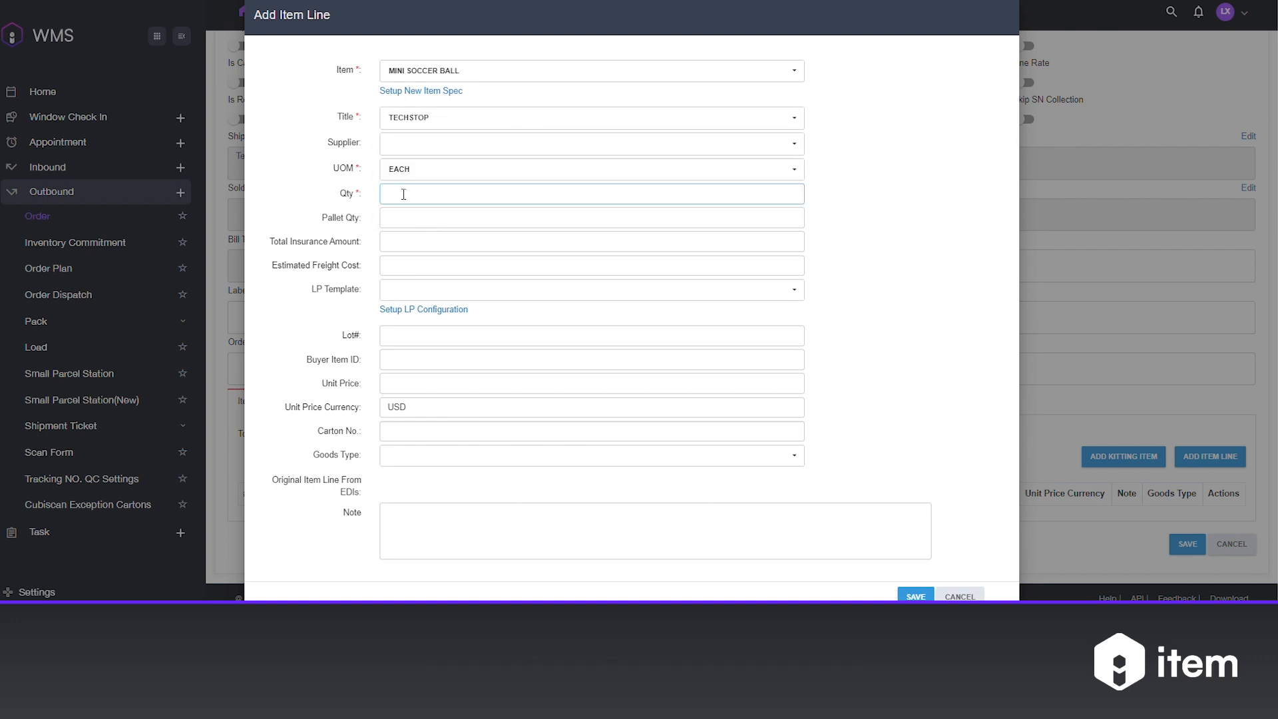
click(446, 456)
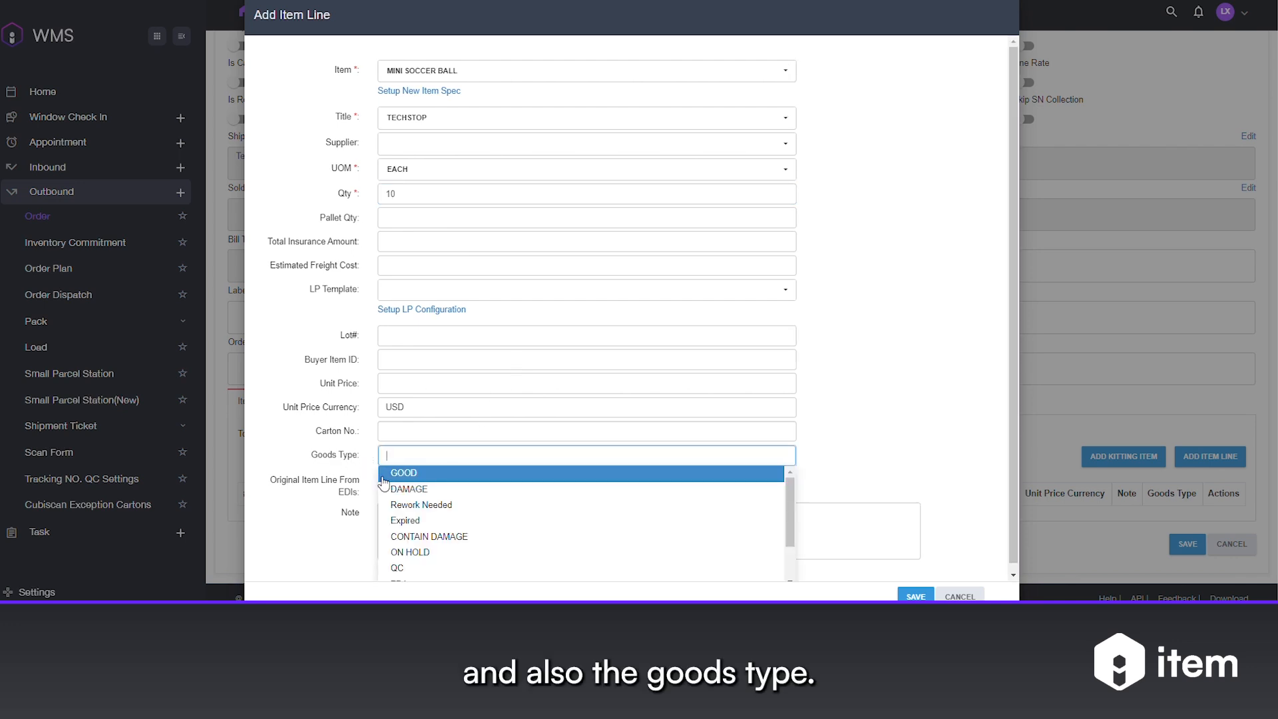
click(383, 475)
click(916, 596)
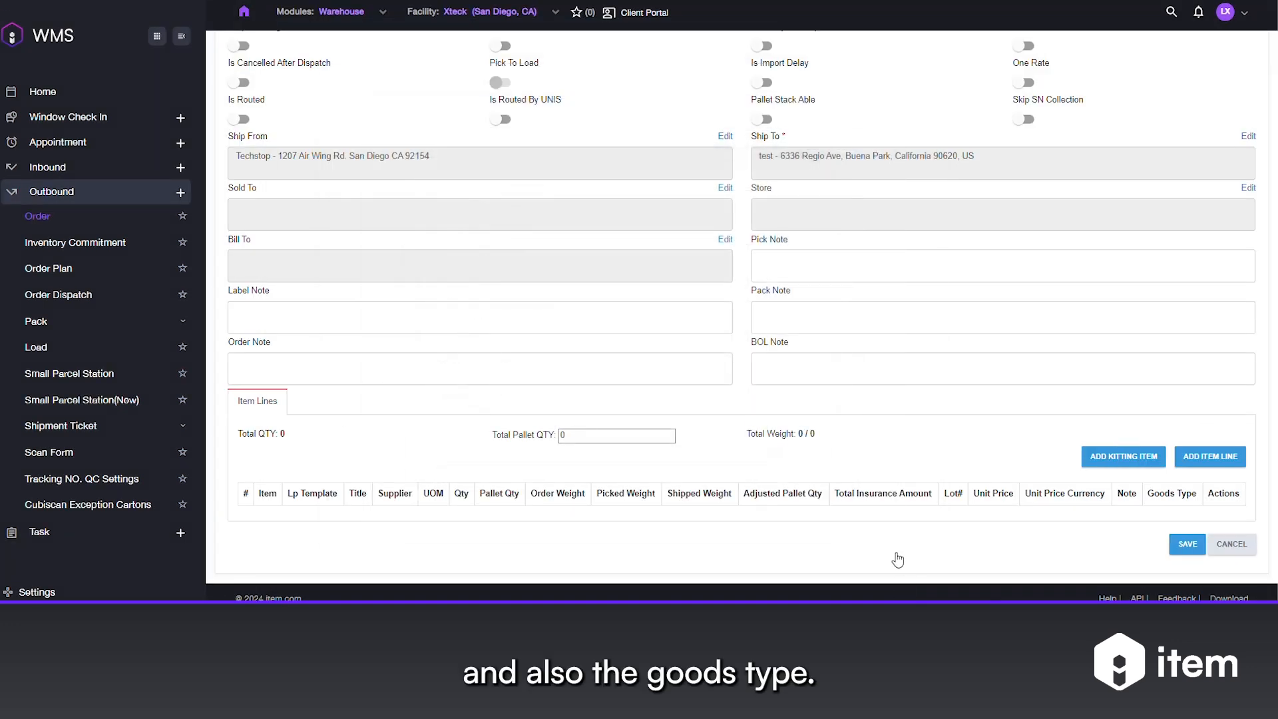
Save the new order and open the inventory commitment report.
scroll(817, 512, down, 2)
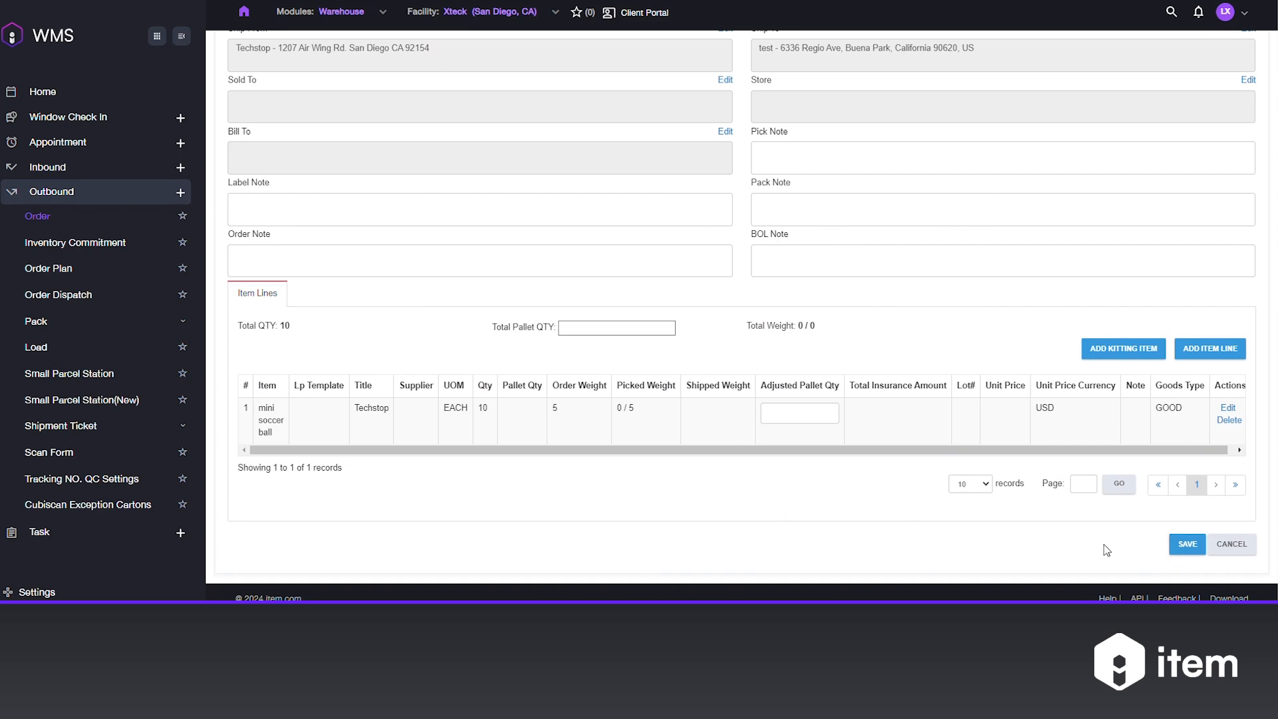
click(1187, 544)
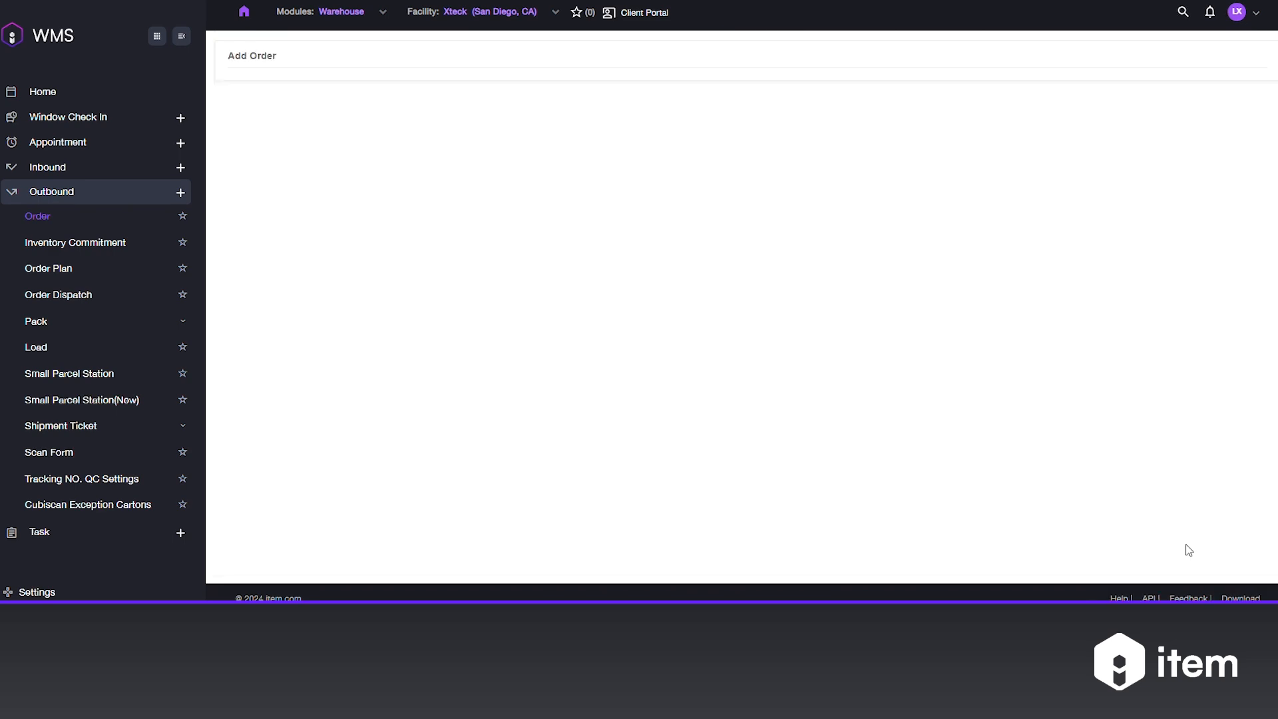
click(680, 336)
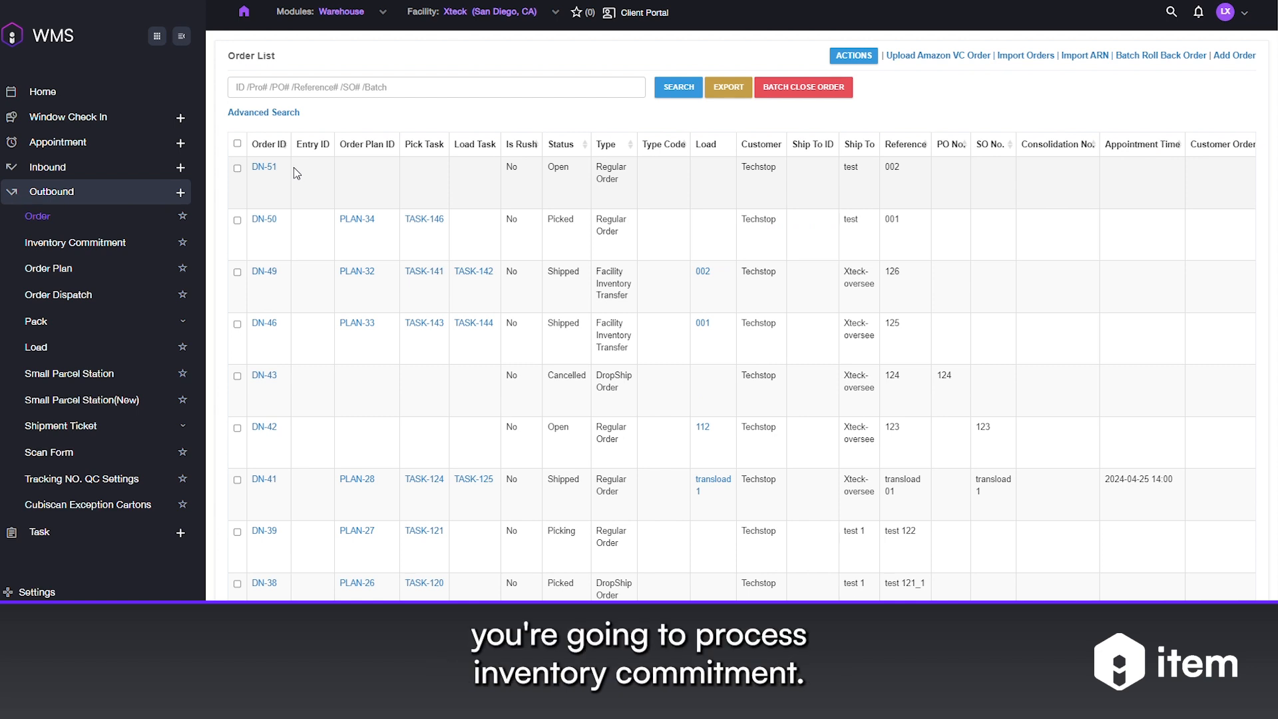
click(91, 248)
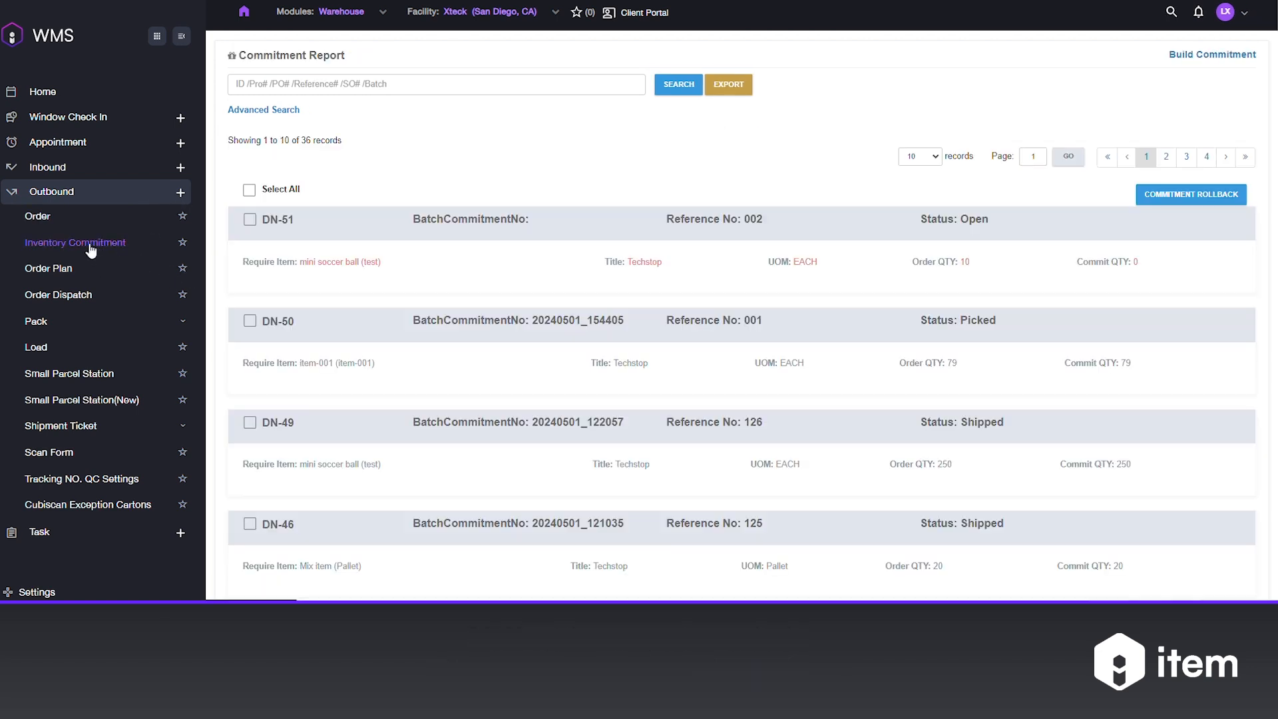
Build an inventory commitment for the new Techstop mini soccer ball order with reference 002 and commit it.
click(1191, 57)
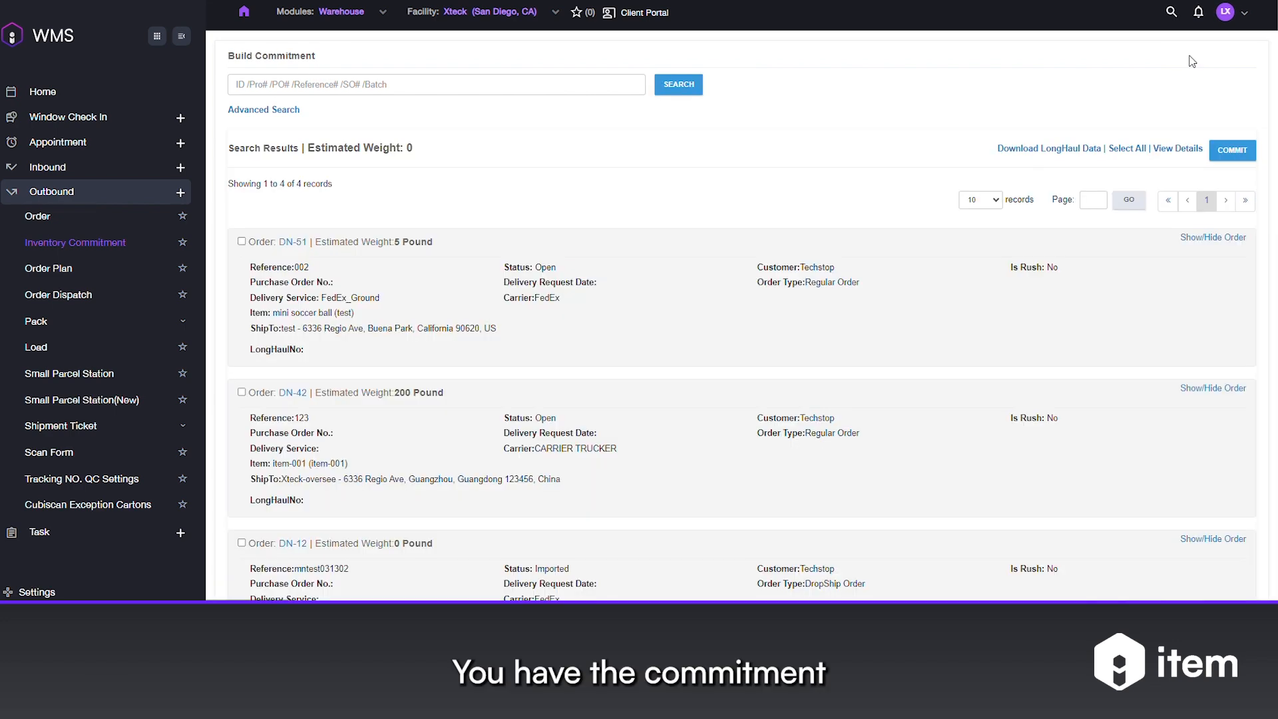
click(241, 242)
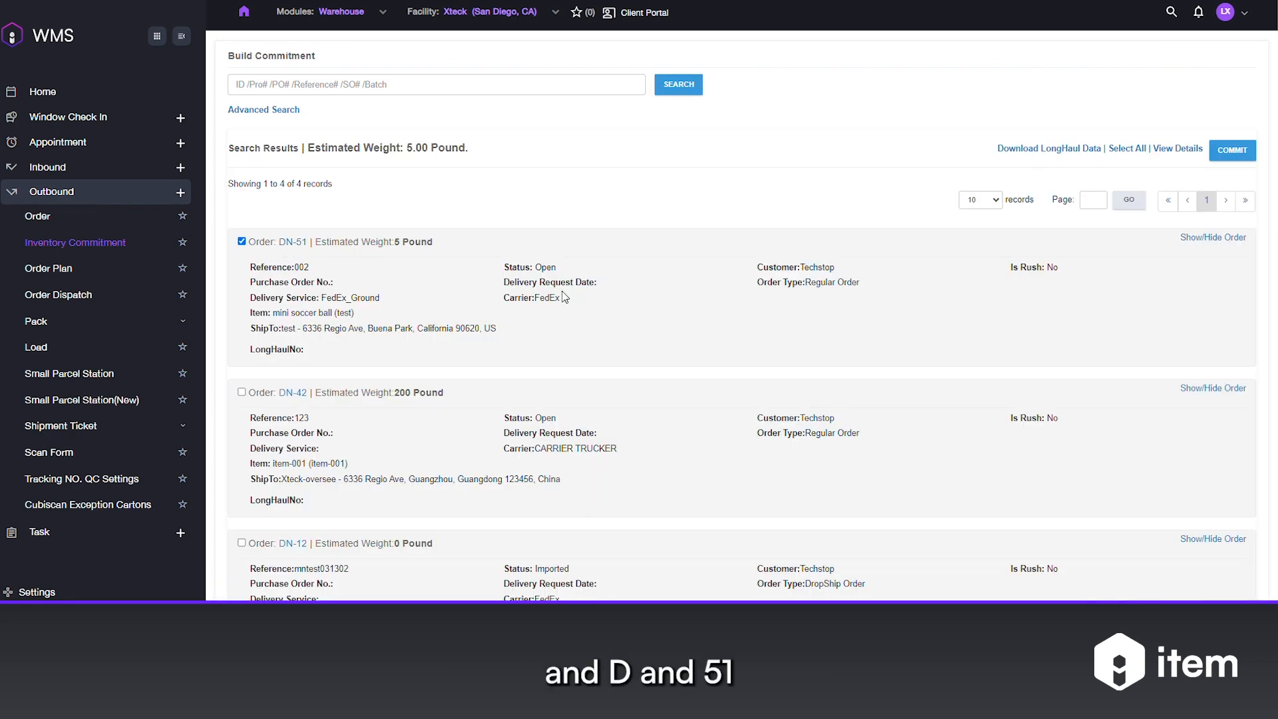
scroll(775, 331, down, 4)
scroll(1118, 229, up, 4)
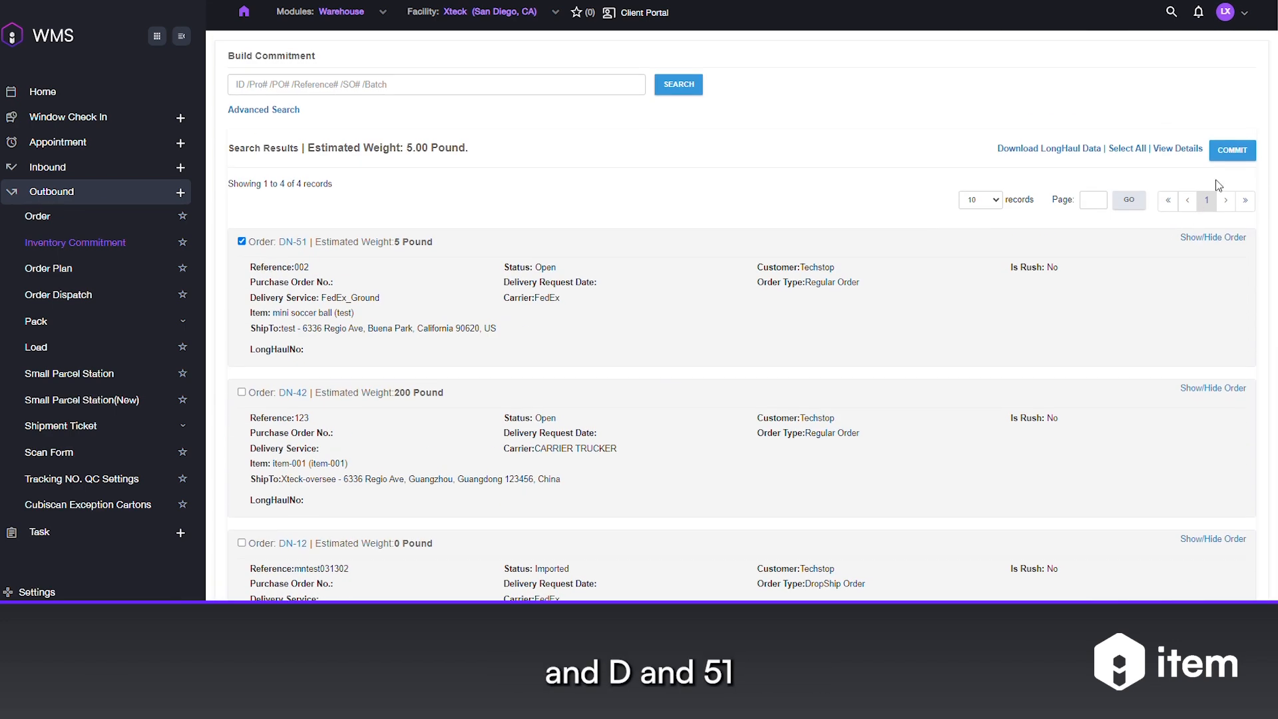
click(1233, 150)
click(797, 388)
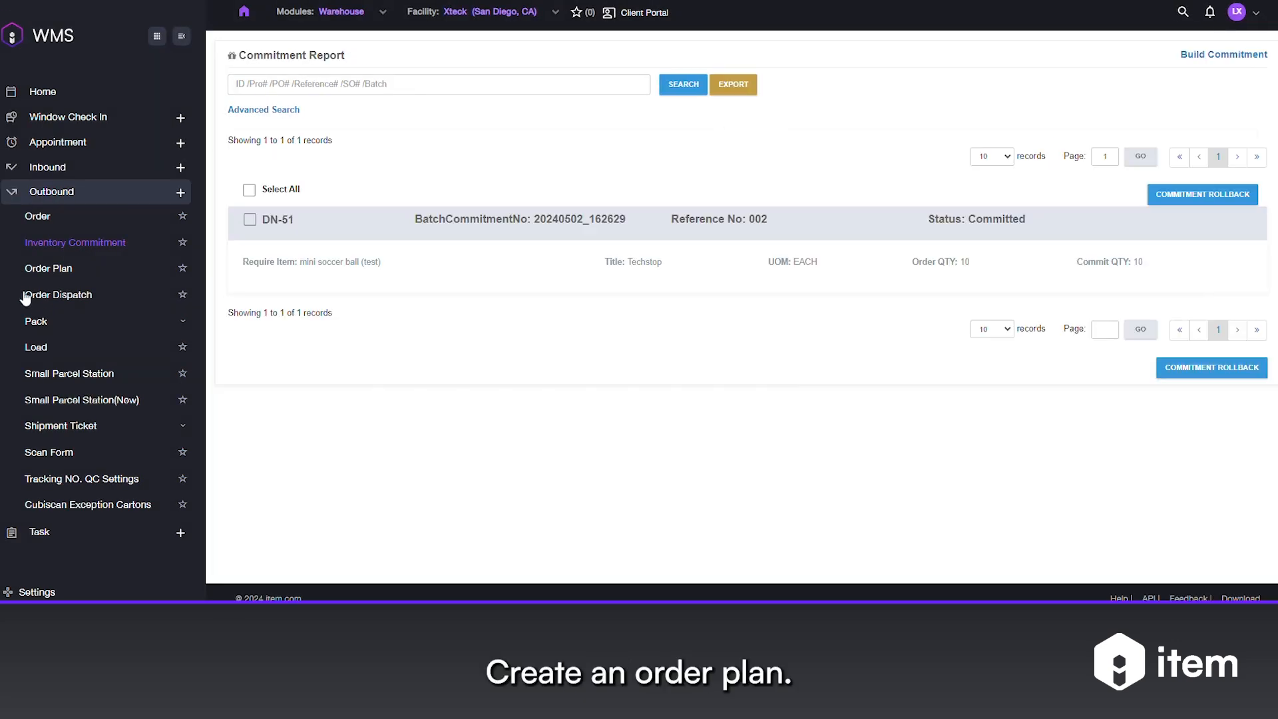
Start a new order plan with default pick way Order Pick, the default assignee and default pick type Piece Pick.
click(41, 268)
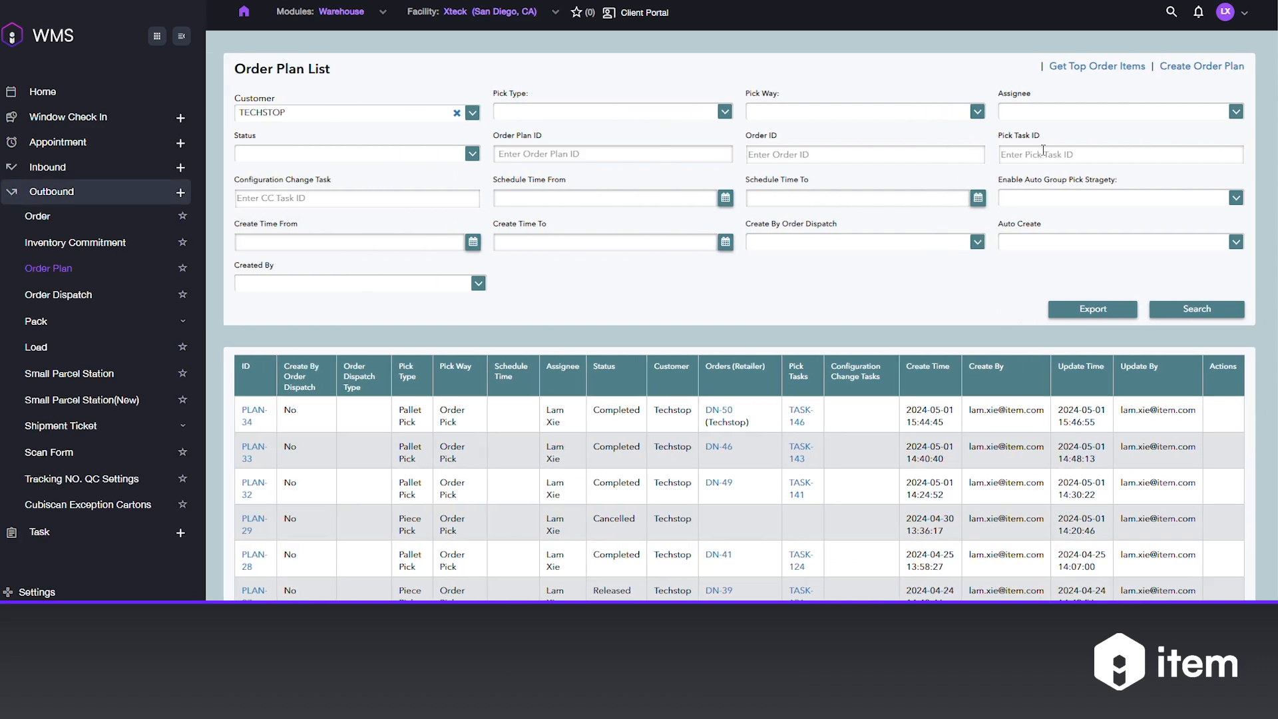
click(1193, 71)
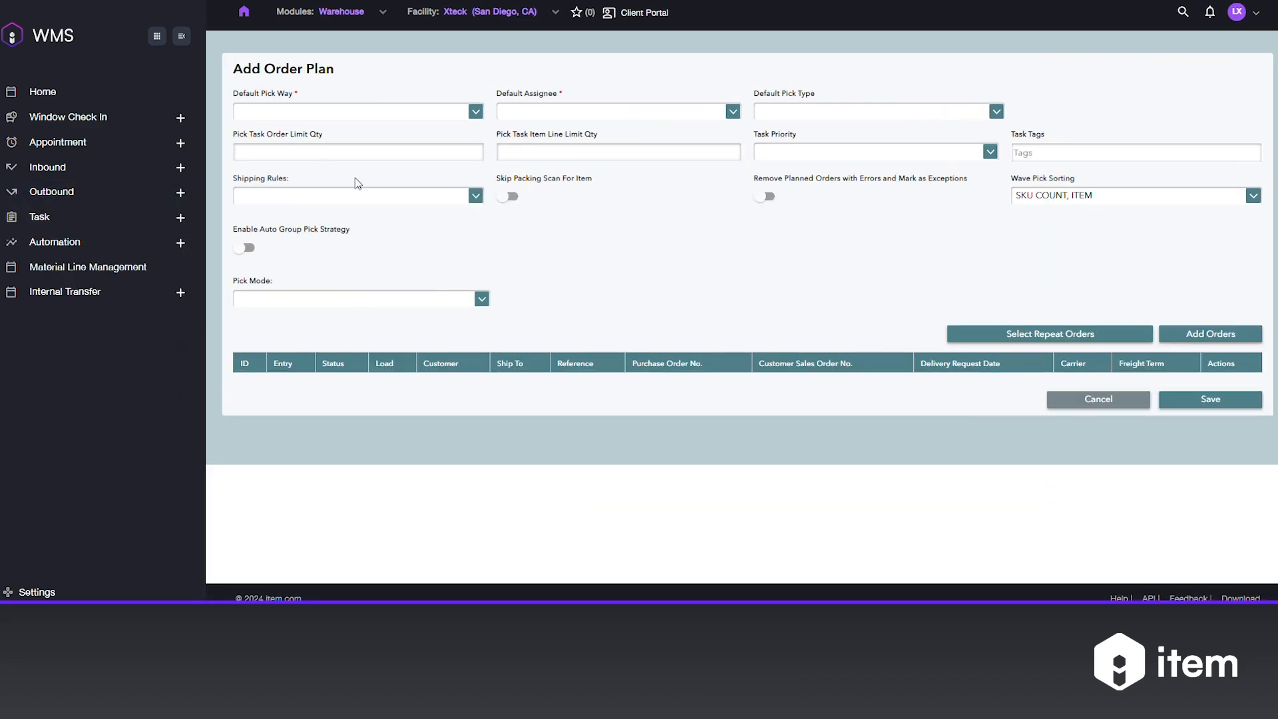
click(294, 111)
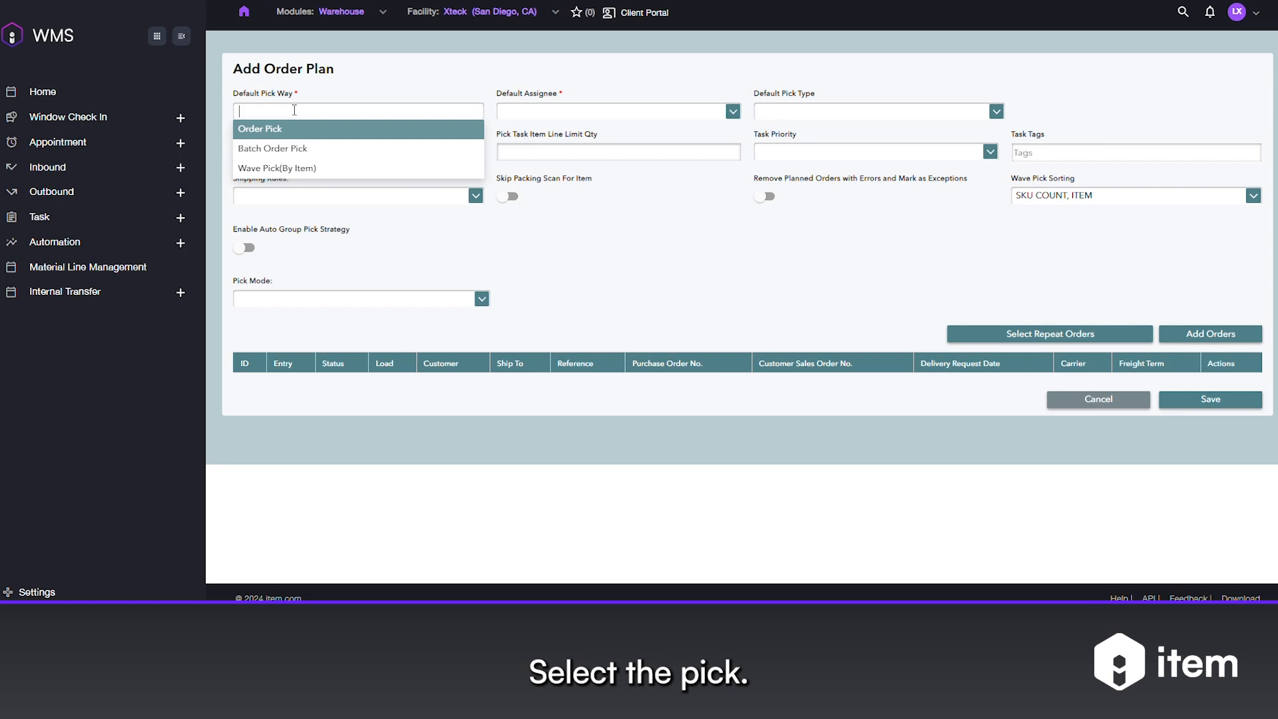
click(288, 131)
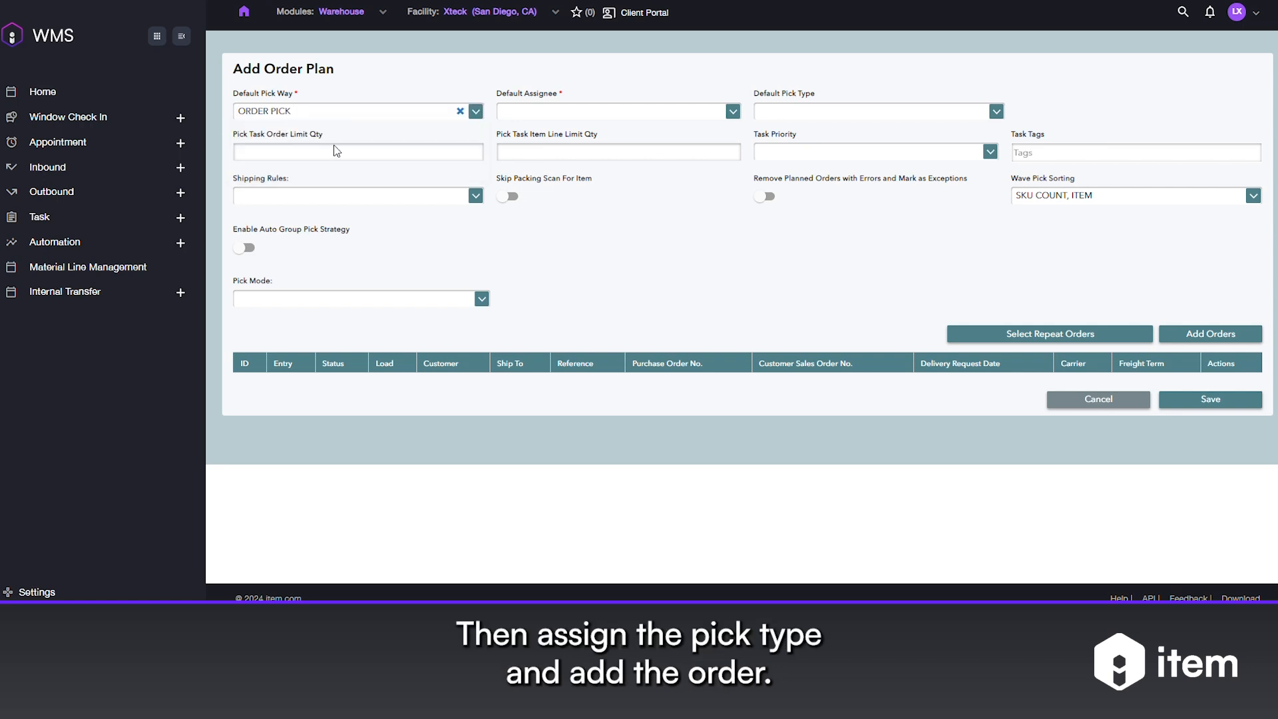
click(523, 114)
click(531, 130)
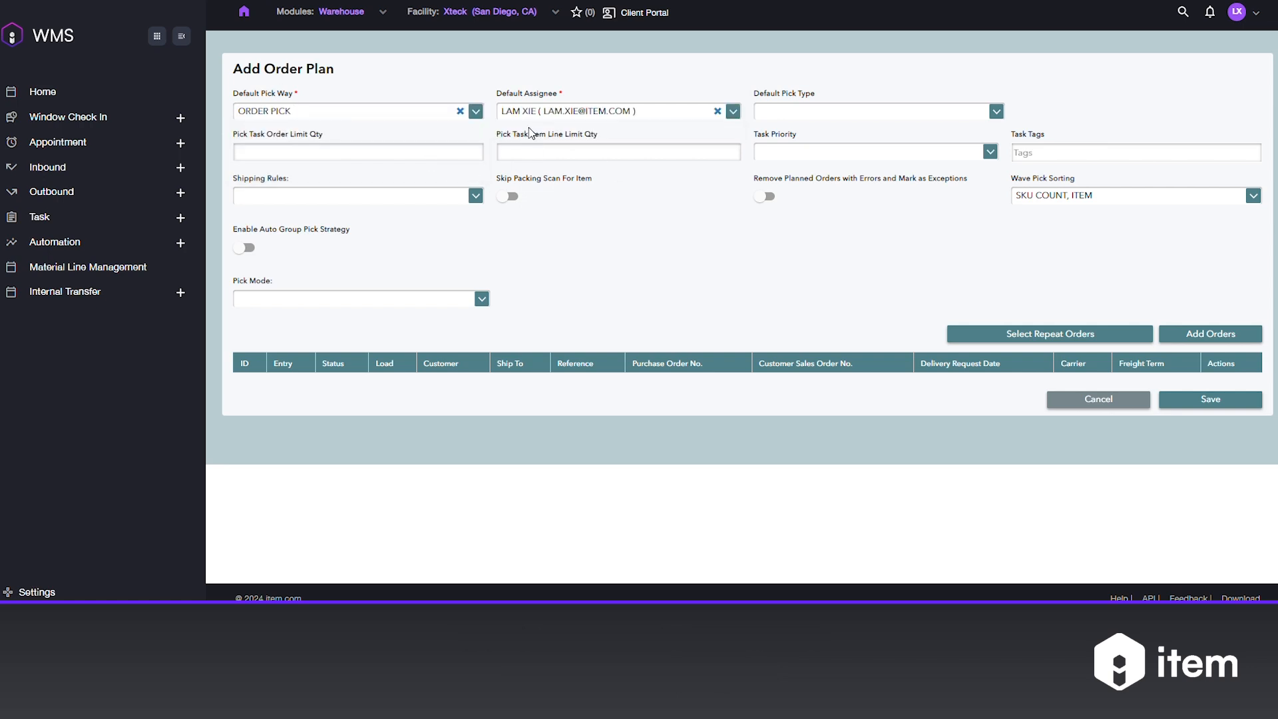
click(809, 113)
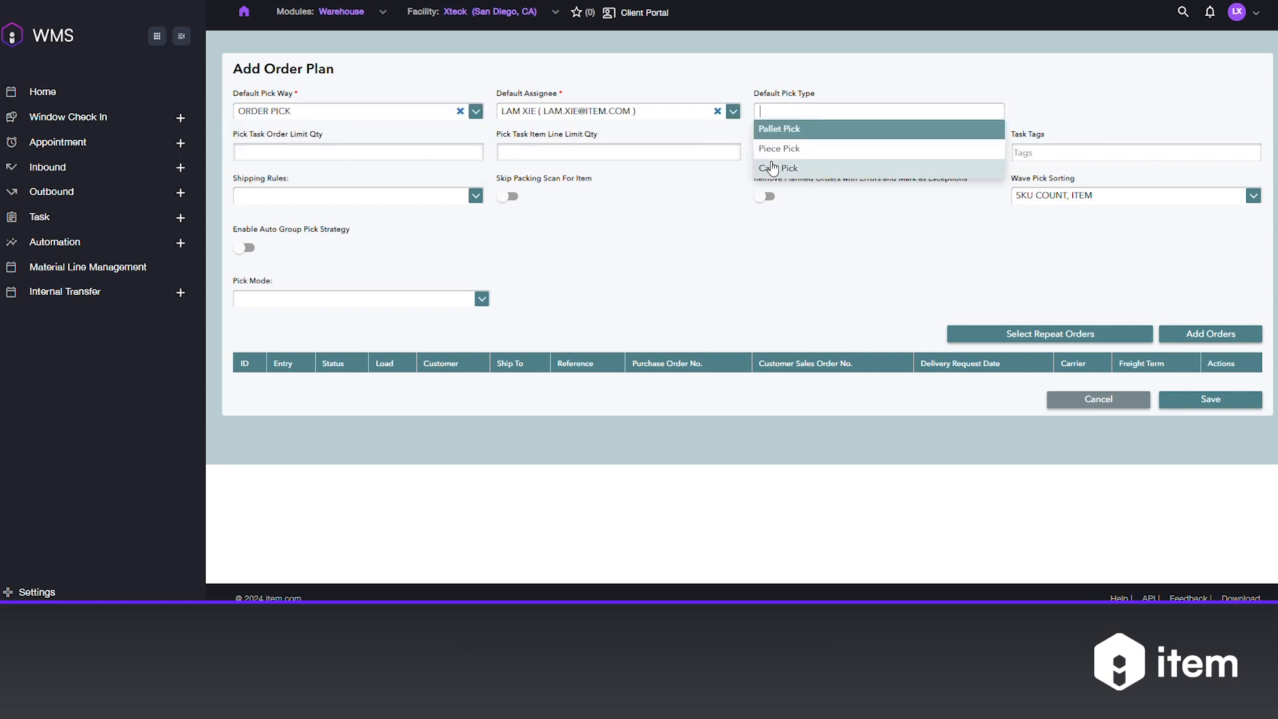
click(808, 154)
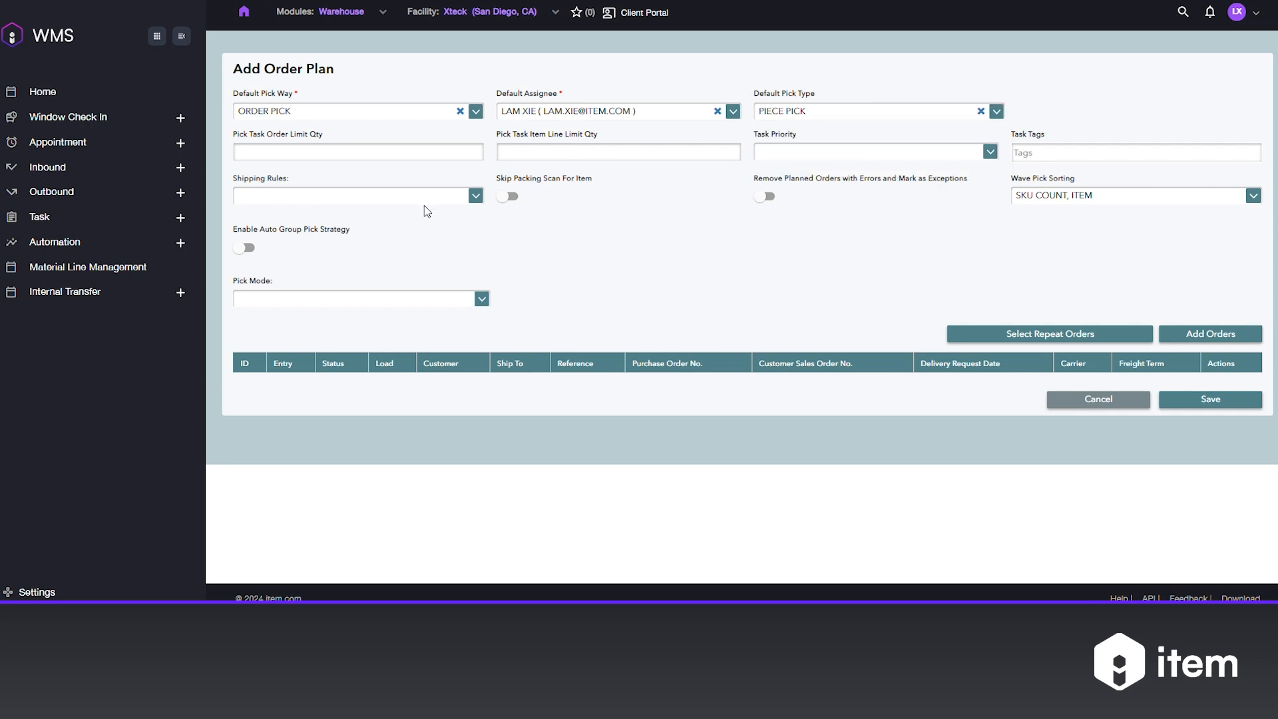
Add the committed Techstop order with reference 002 to the order plan and save the plan.
click(1211, 334)
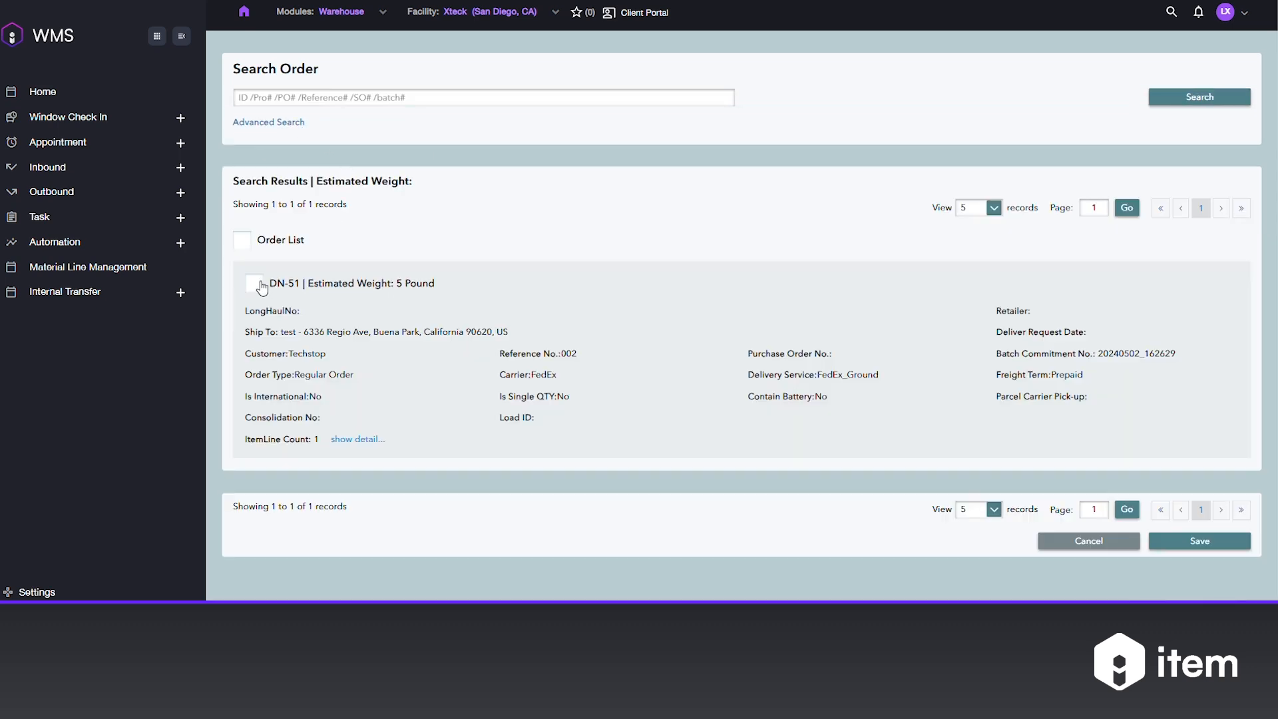
click(254, 284)
click(1193, 542)
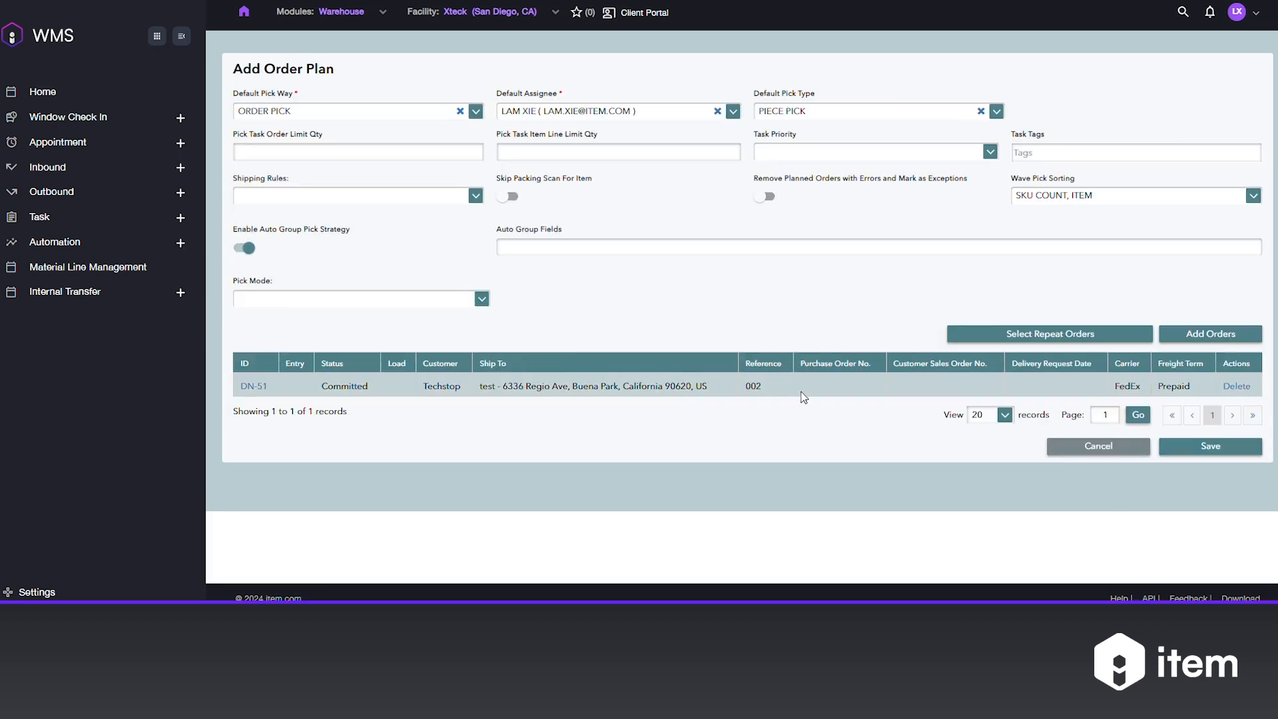
click(1204, 445)
click(680, 339)
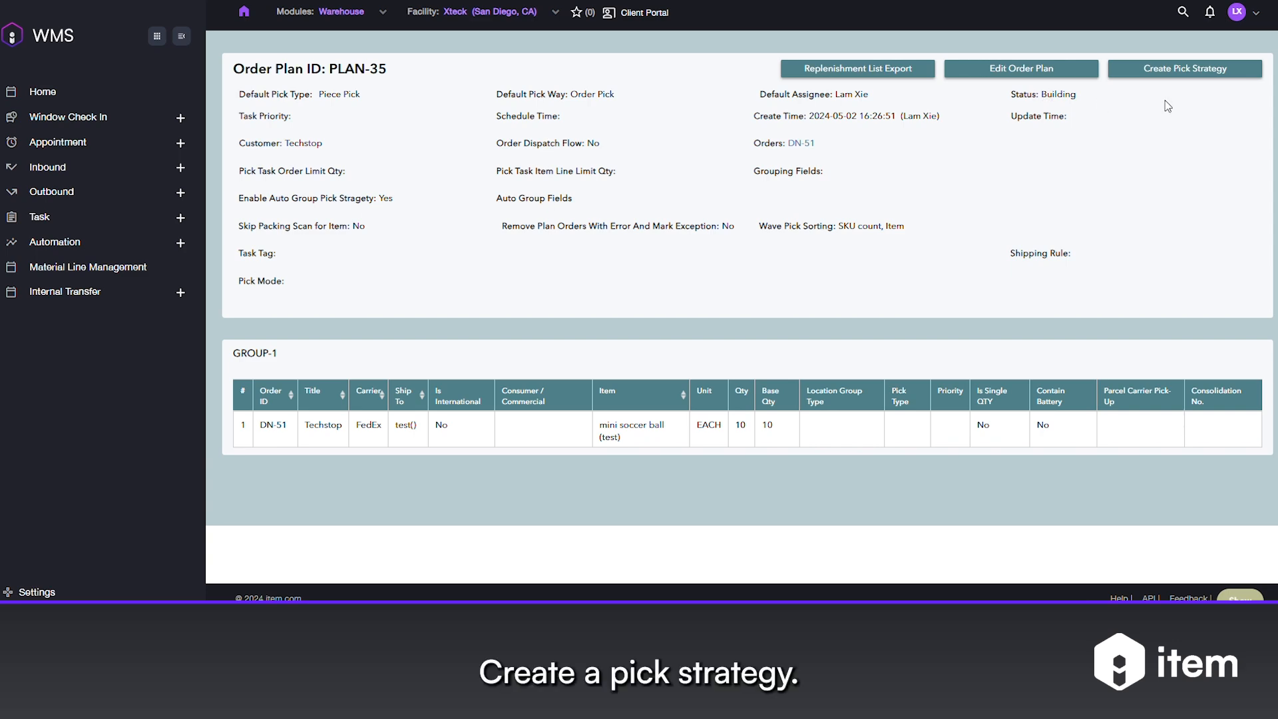
Create the pick strategy for the saved order plan.
click(1185, 69)
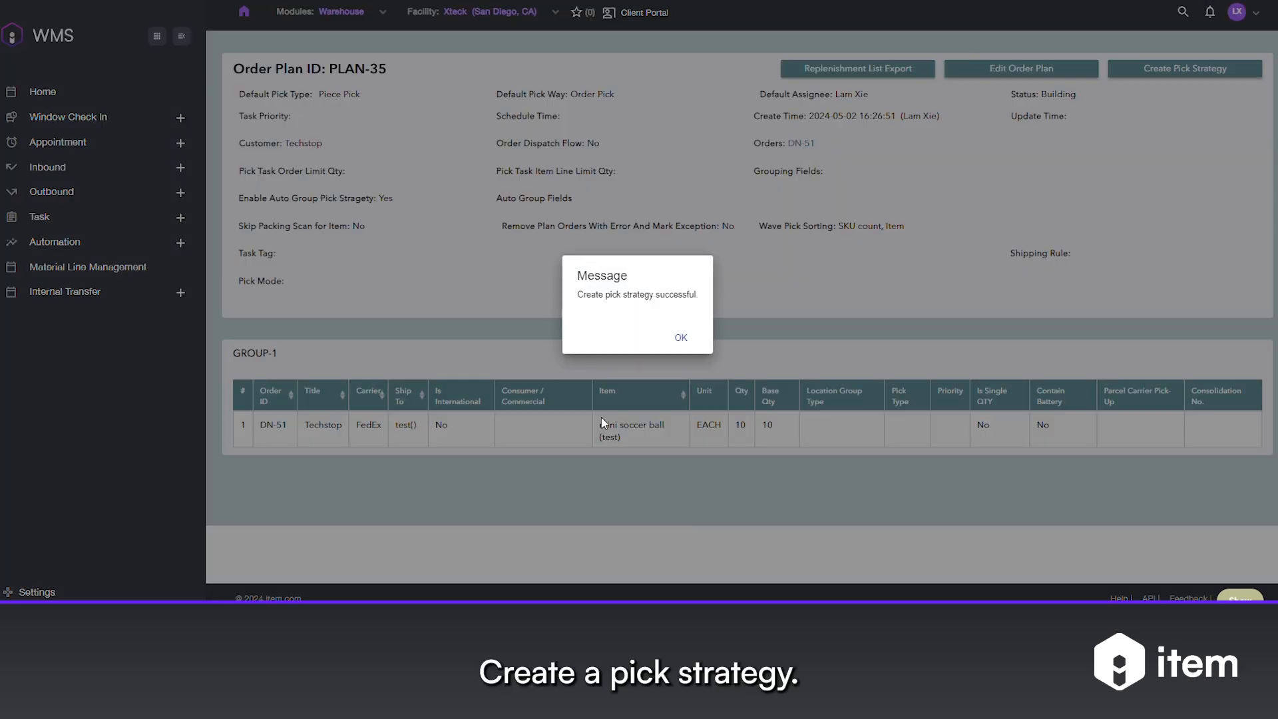
click(680, 339)
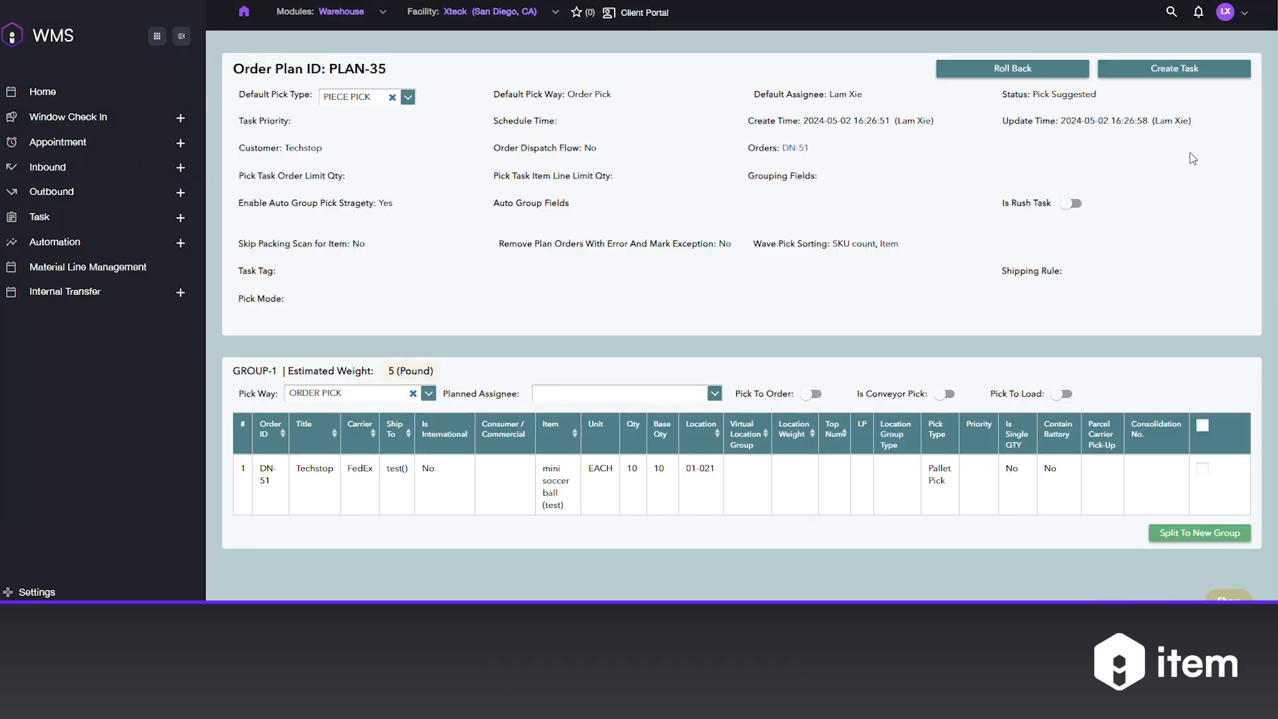
Create the pick task from the order plan and release it.
click(1180, 72)
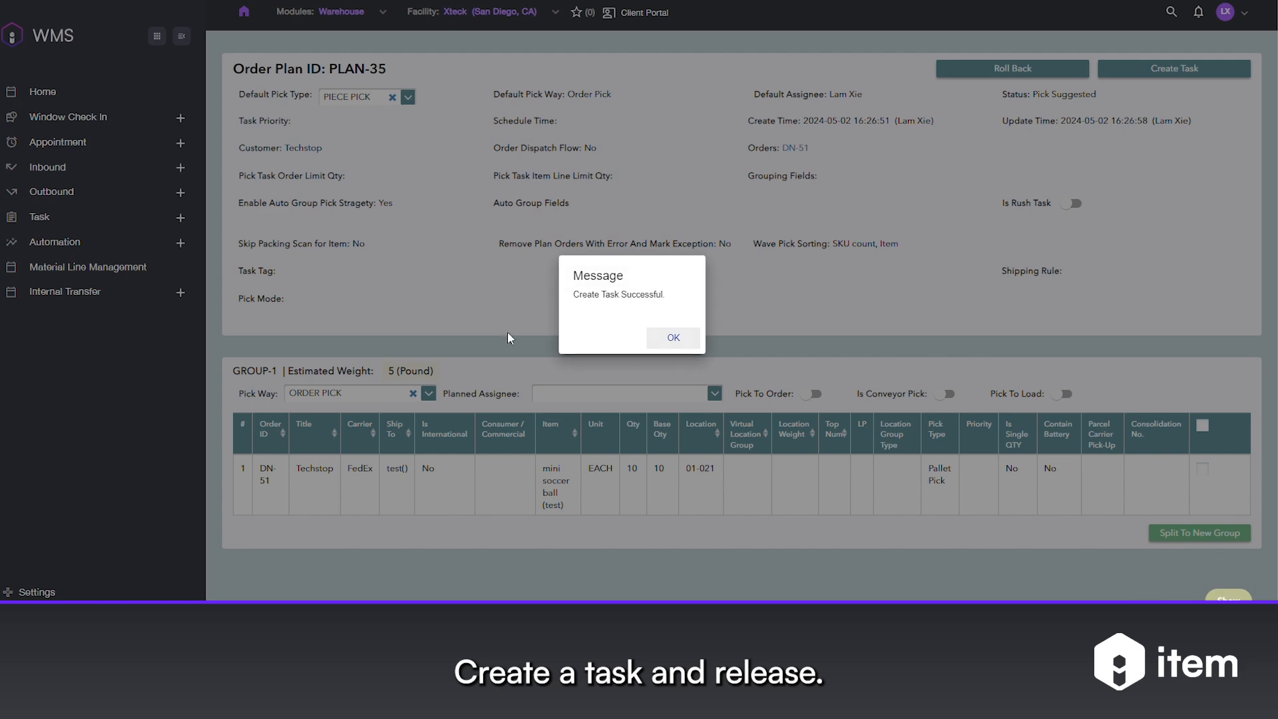
click(688, 338)
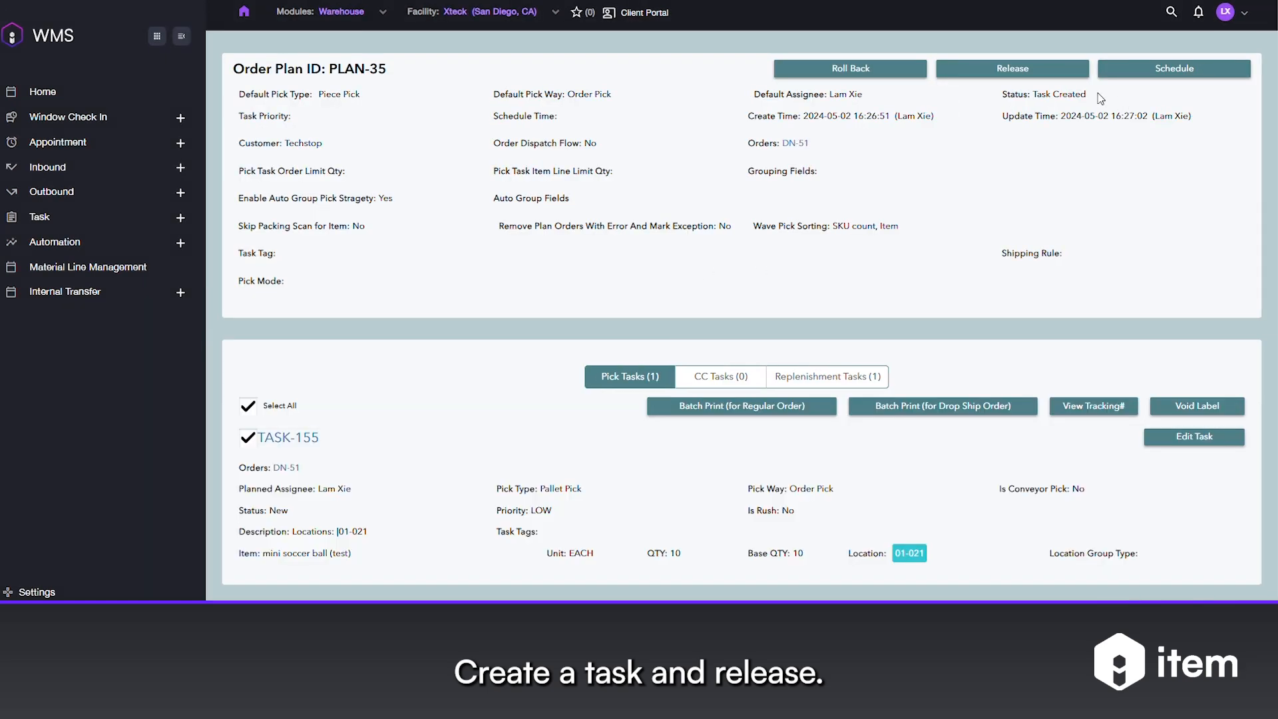
click(1021, 72)
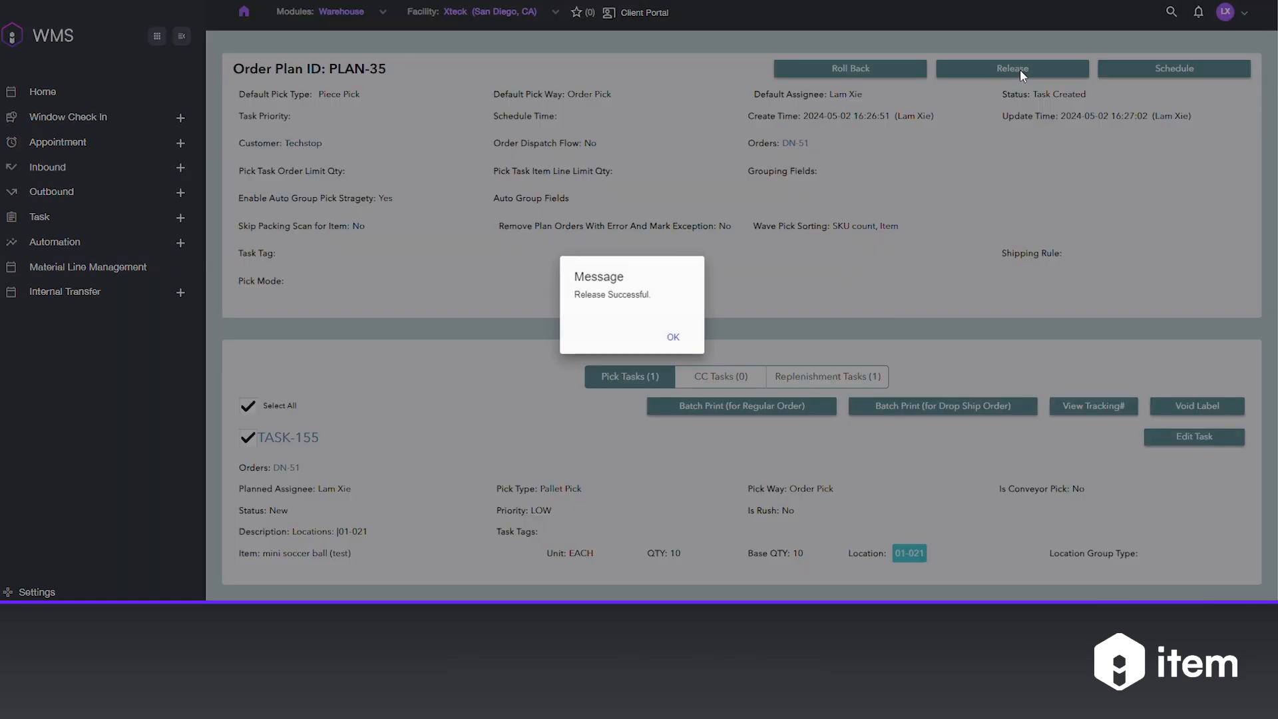
click(666, 336)
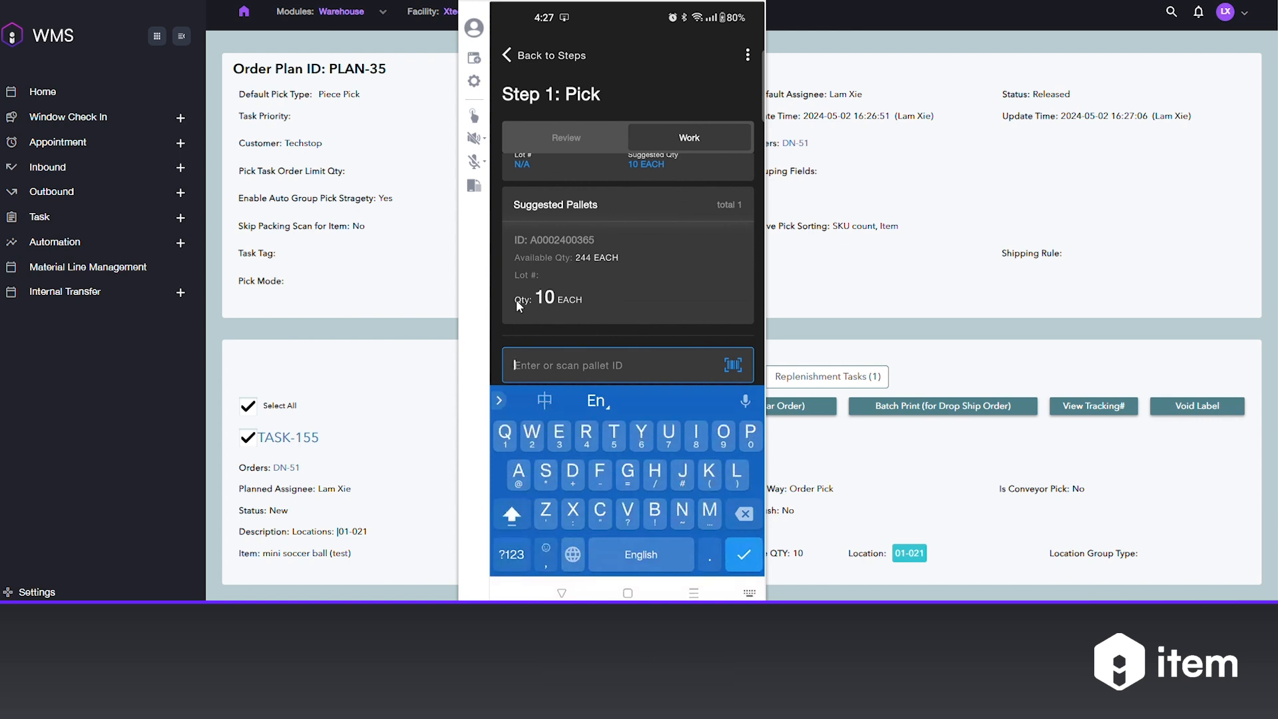
text(A)
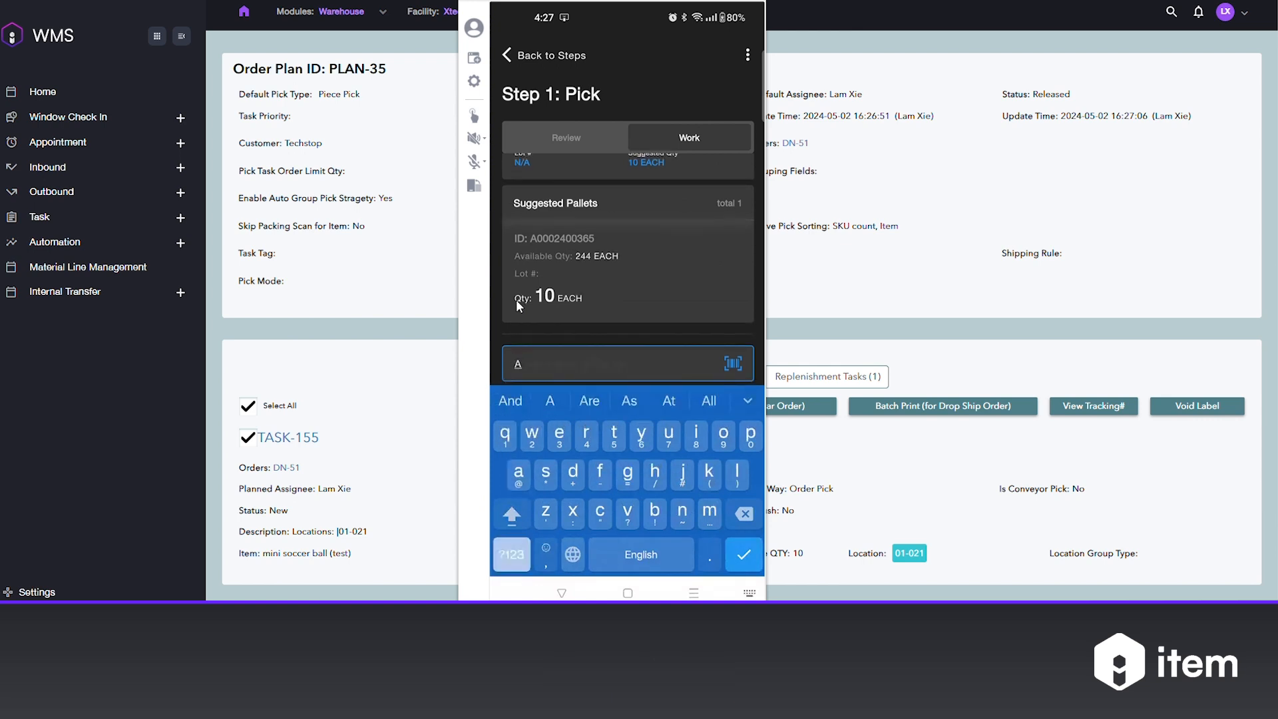
text(0002400365)
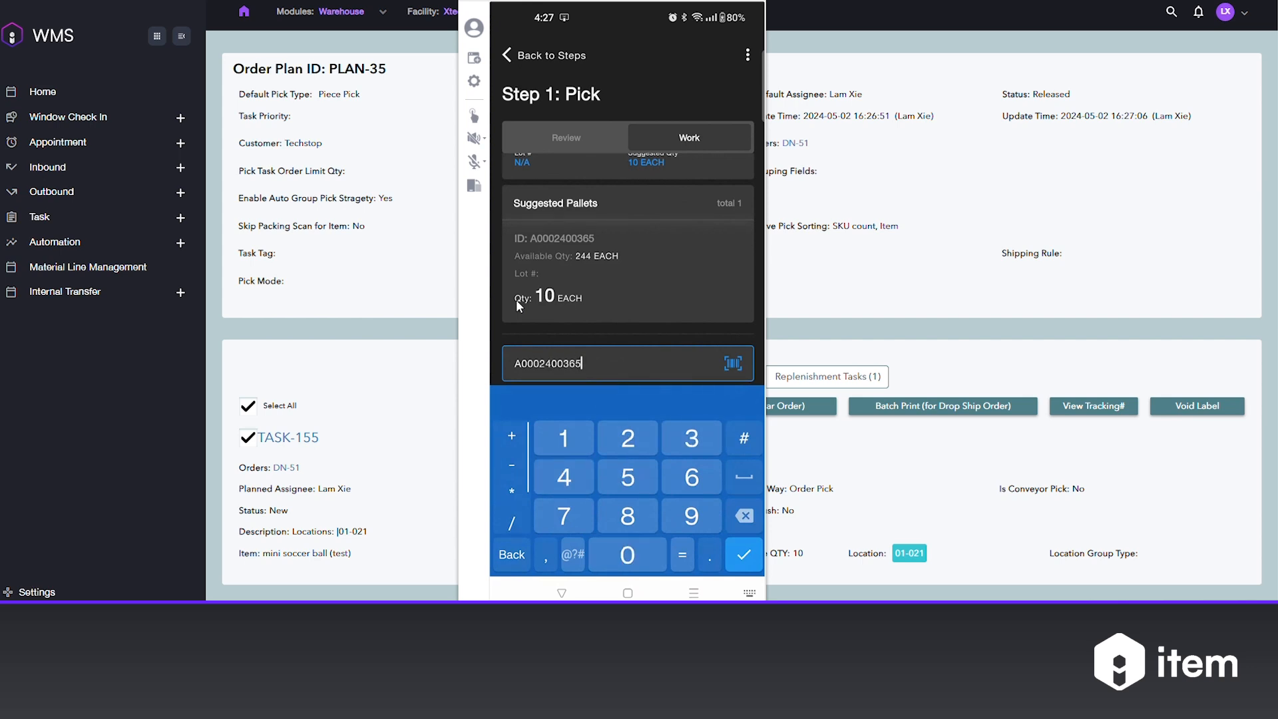
key(Return)
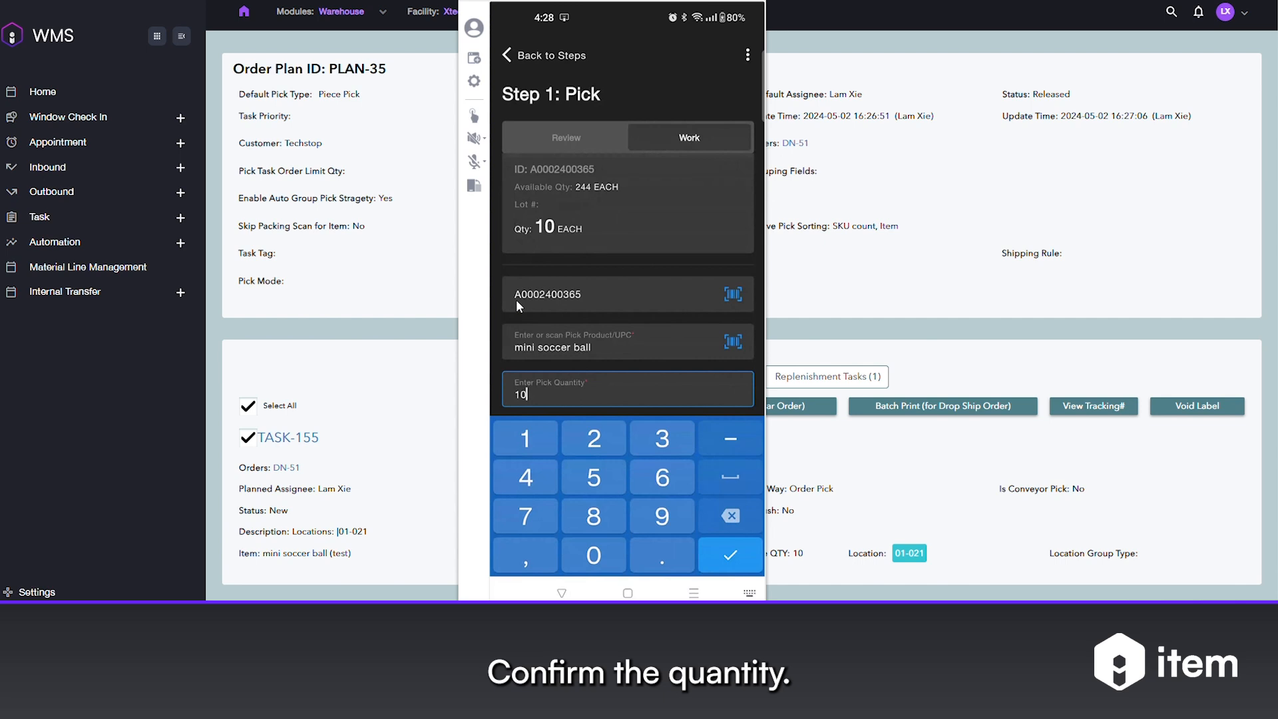
key(Return)
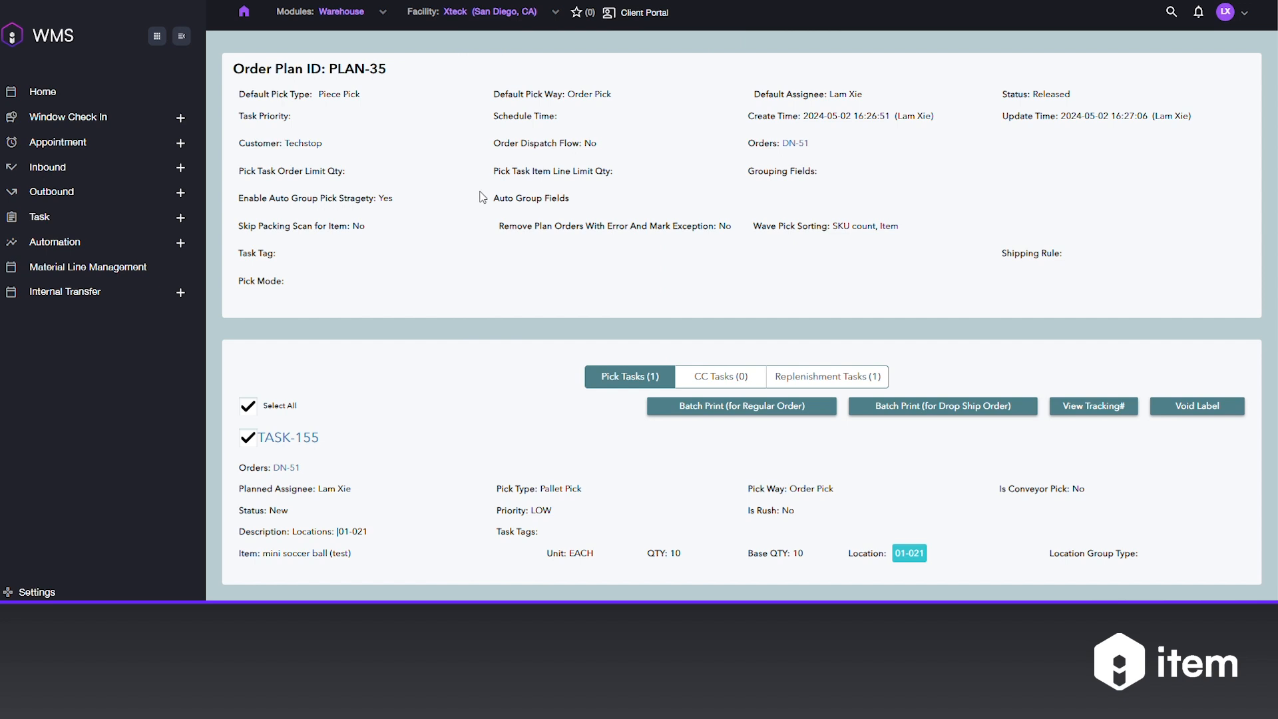
Open the order's details from the pick task in the order plan.
click(285, 468)
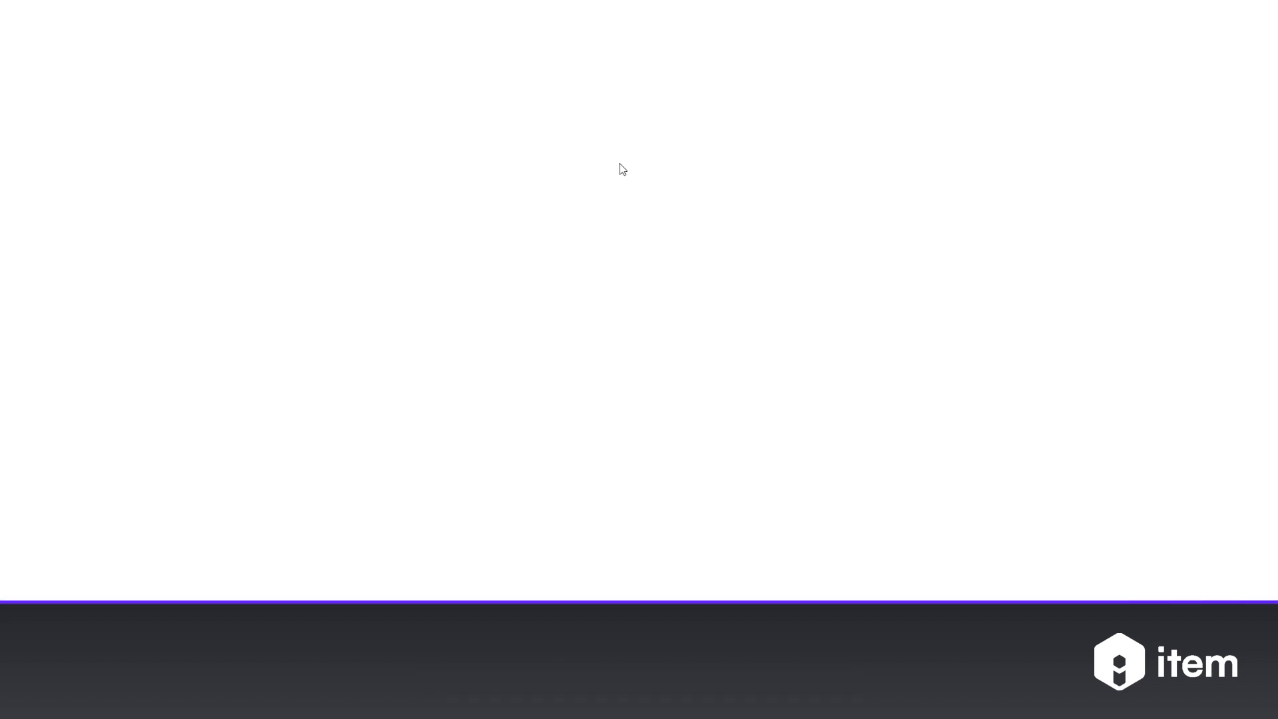